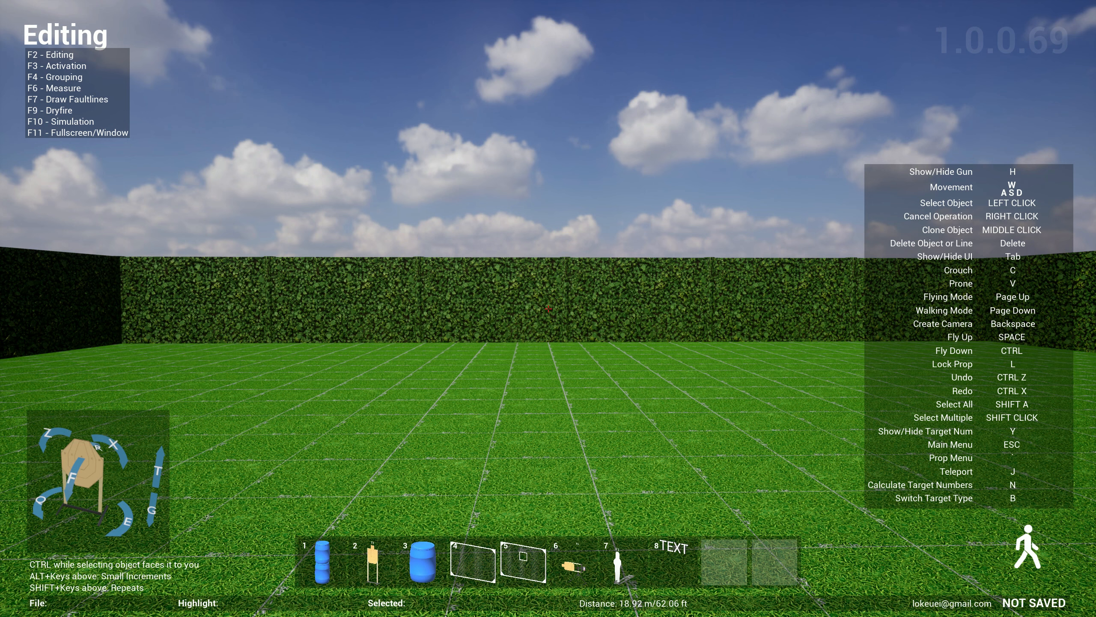
Change the bay to the scanned bay Rattlesnake Bay 01 and apply it
key("Escape")
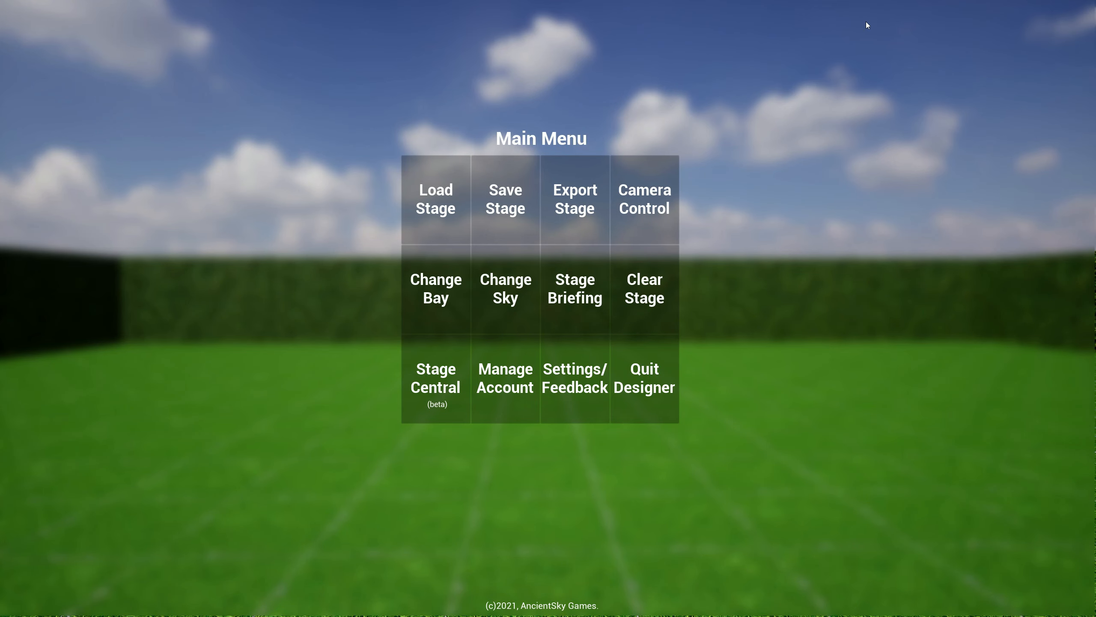
left_click(437, 300)
left_click(797, 64)
left_click(855, 283)
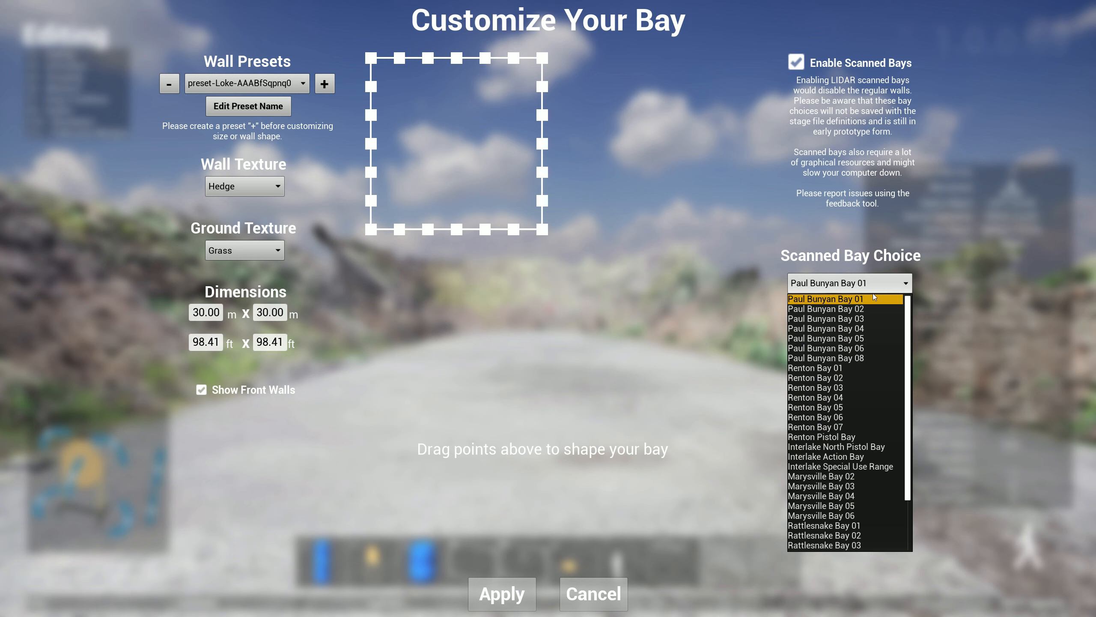
scroll(895, 511, "down", 3)
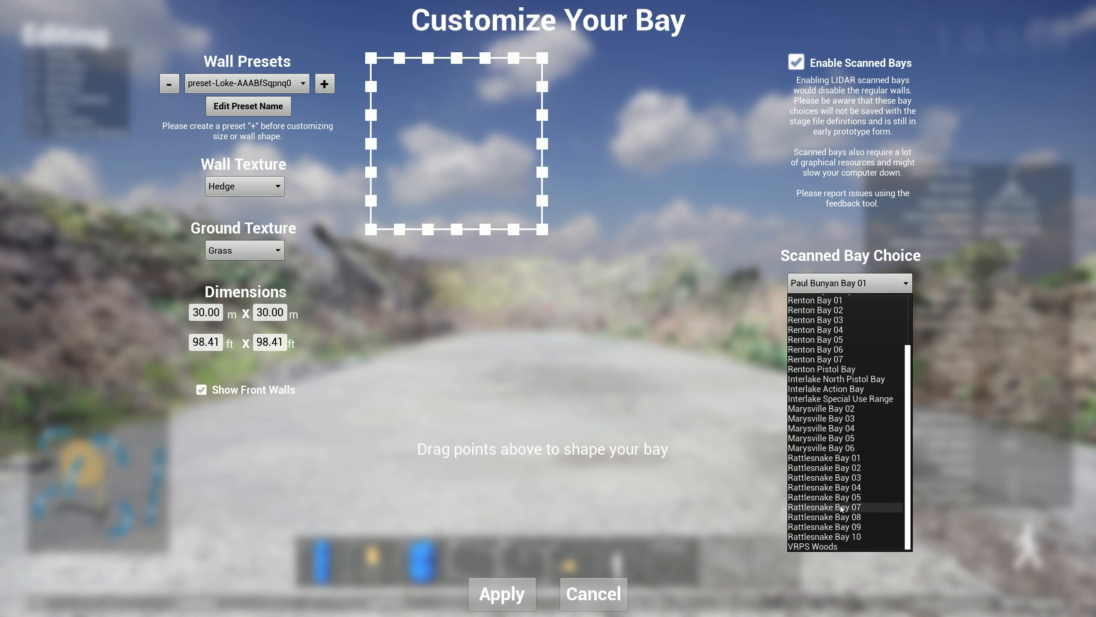
left_click(857, 460)
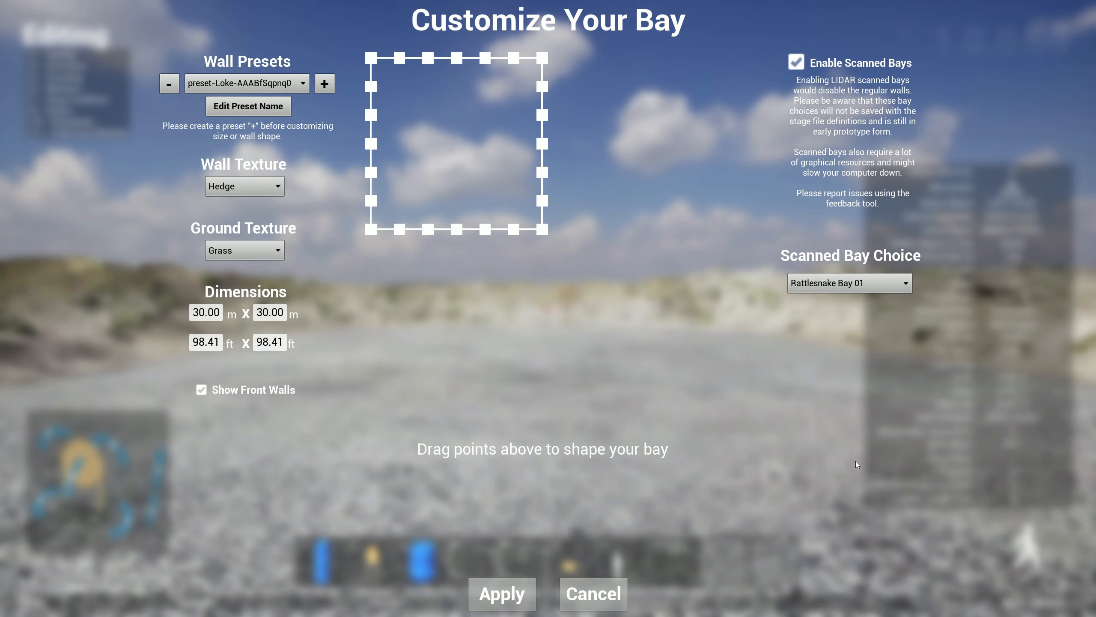
left_click(501, 594)
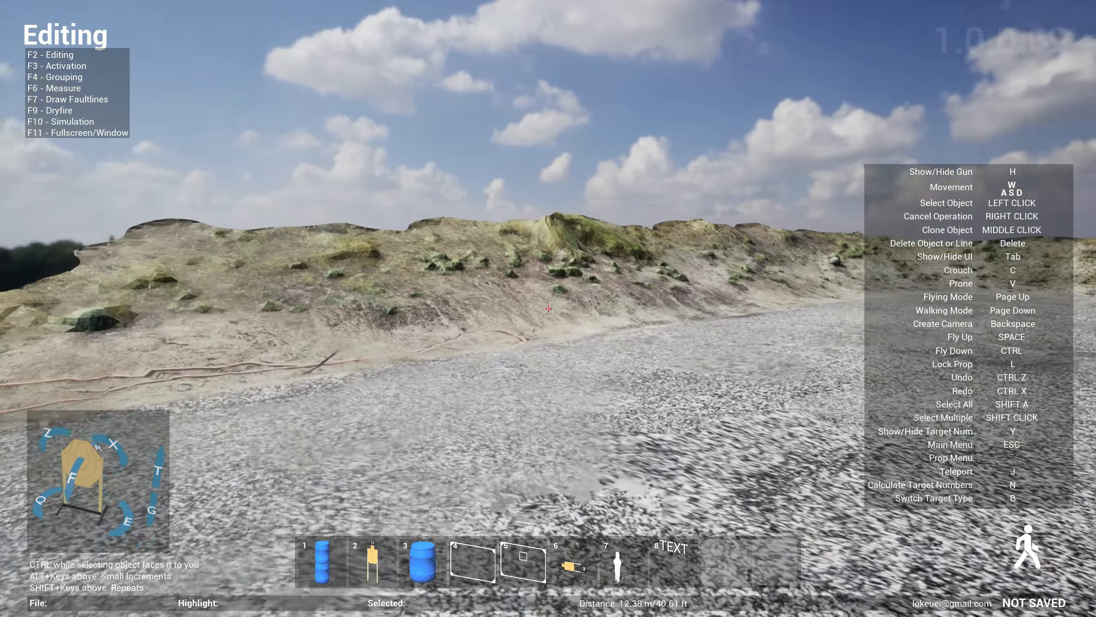
key("w")
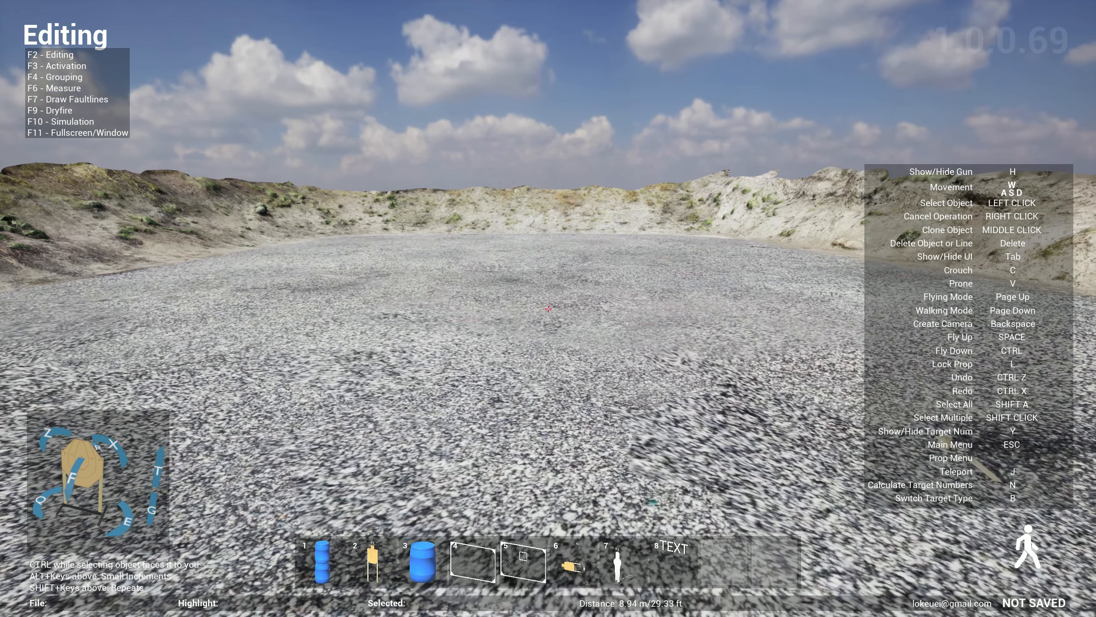
Place a cardboard box stack from the Vision Barriers category on the gravel in the bay
key("Escape")
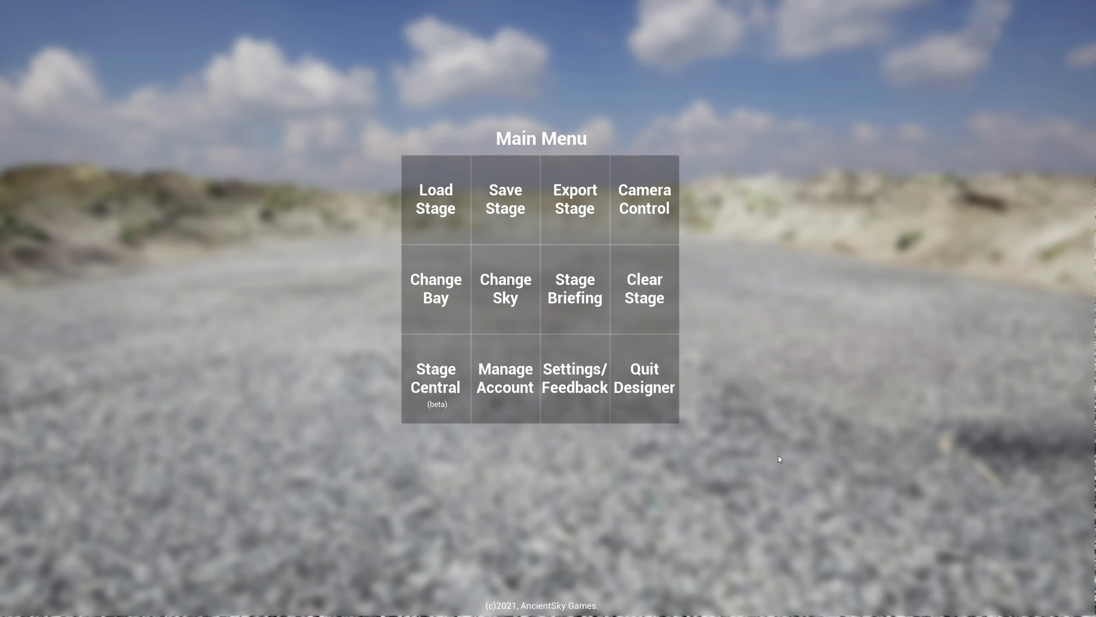
key("Escape")
key("Tab")
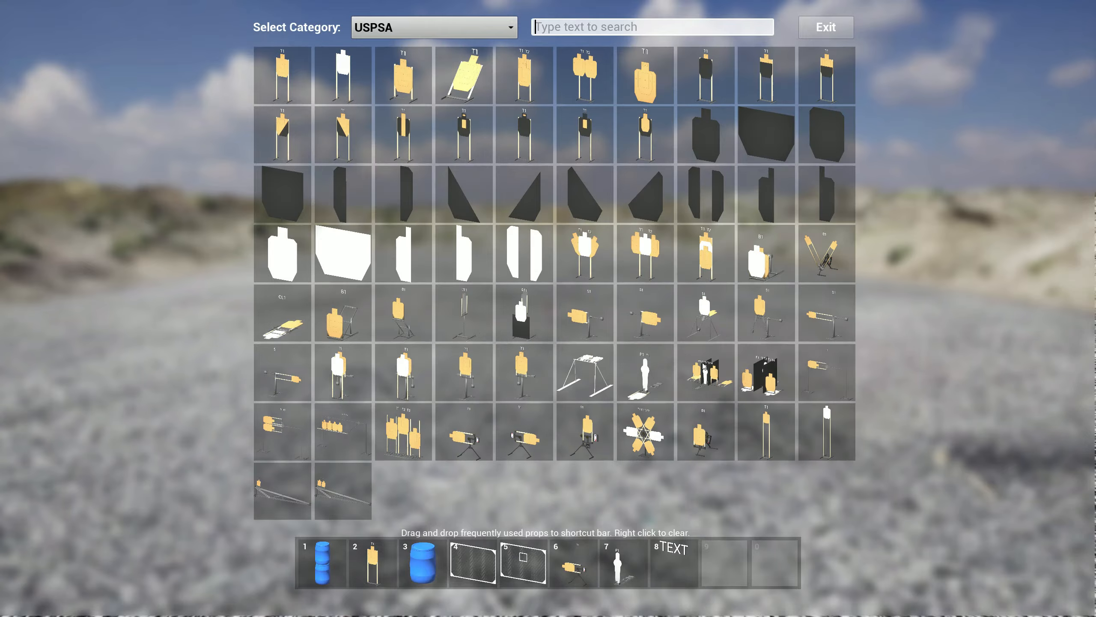
left_click(436, 31)
left_click(390, 89)
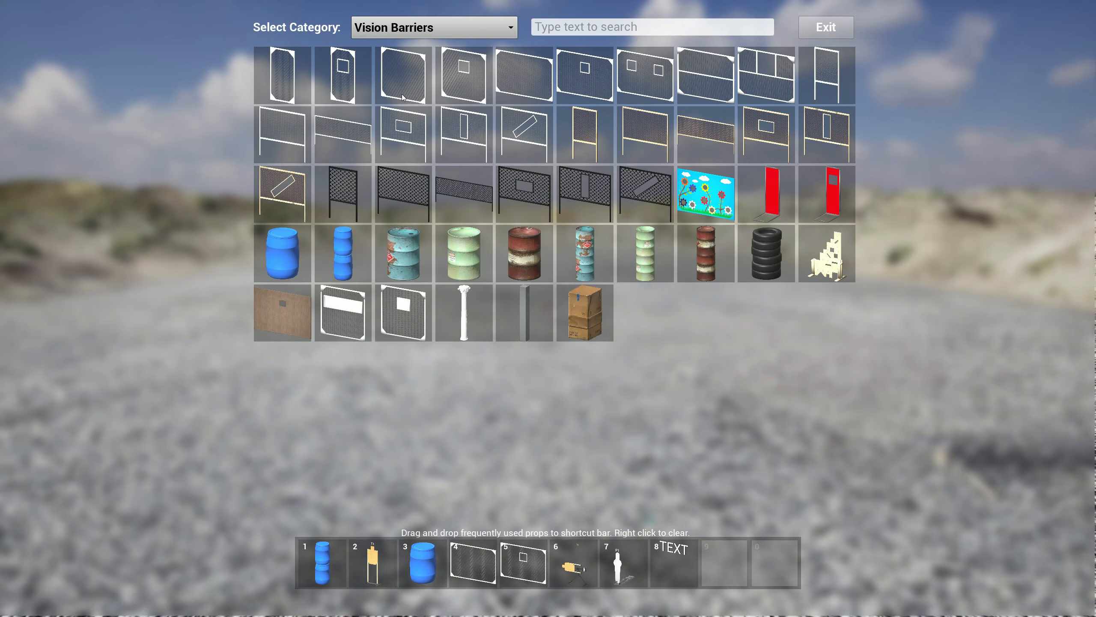
left_click(584, 334)
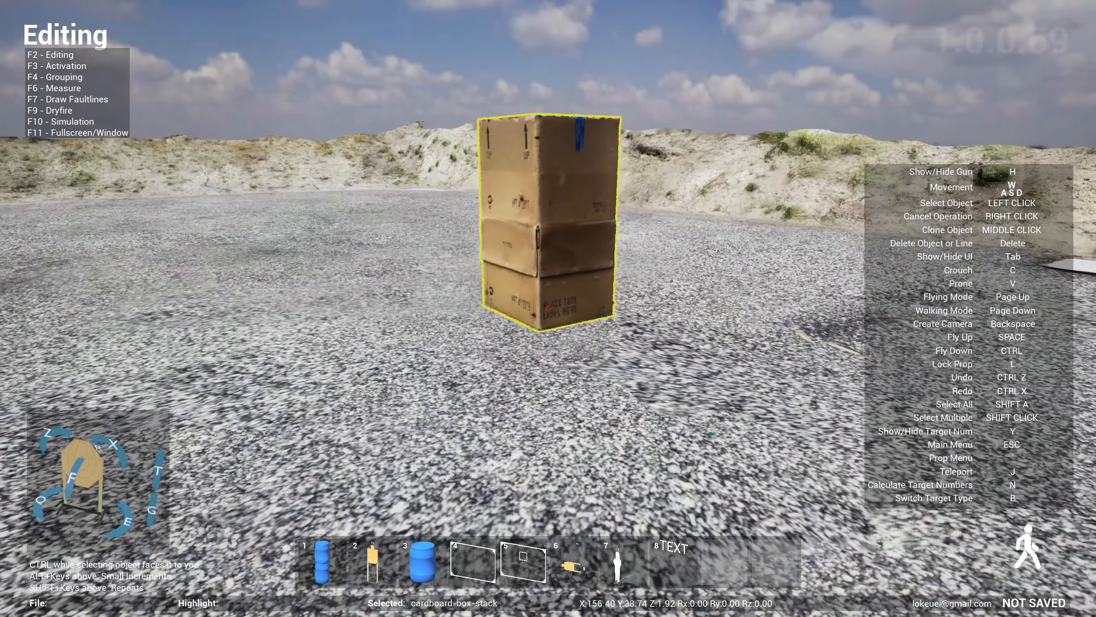
left_click(548, 308)
Walk around the cardboard box stack and examine it from several sides and distances
key("w")
key("a")
key("w")
key("d")
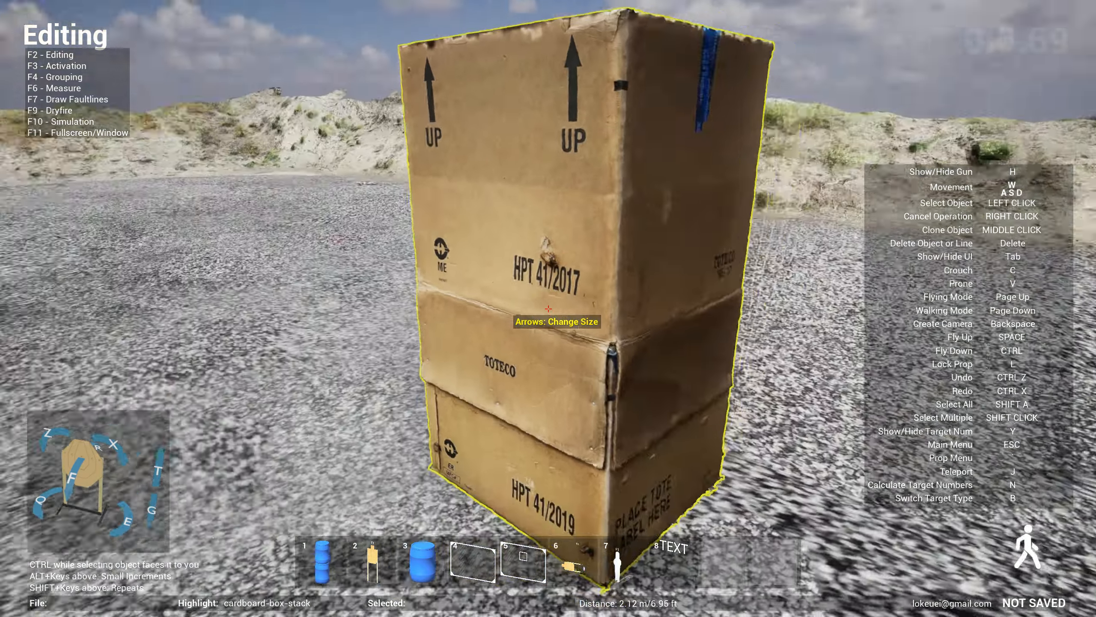
key("s")
key("a")
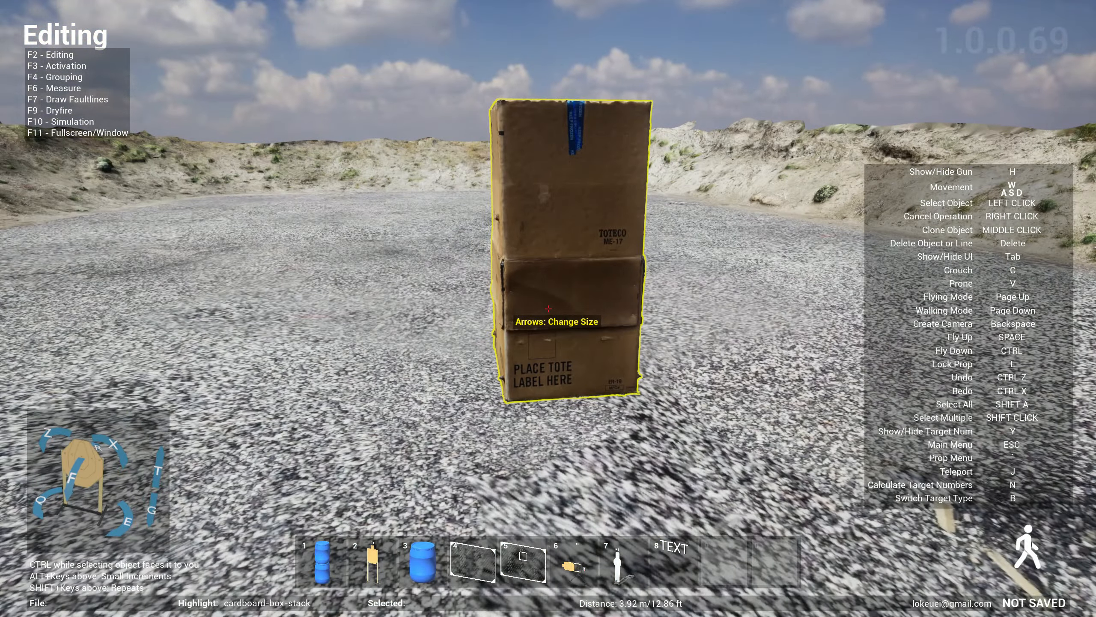
key("w")
key("d")
key("s")
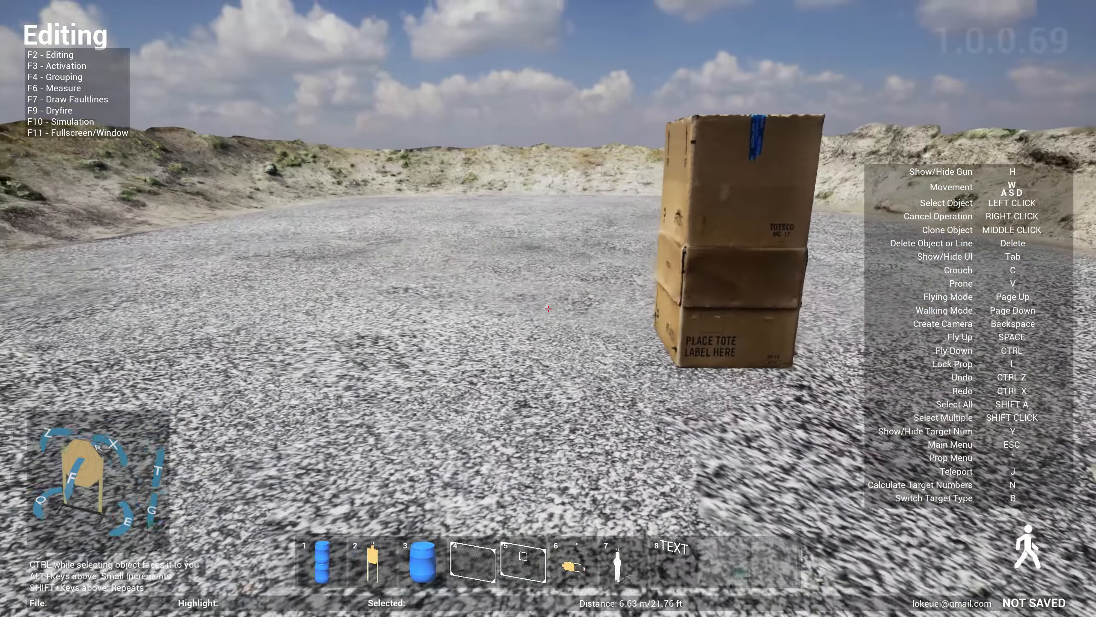
Place the Rosa's Cantina facade from the Props category on the ground beside the cardboard box stack
key("grave")
left_click(432, 27)
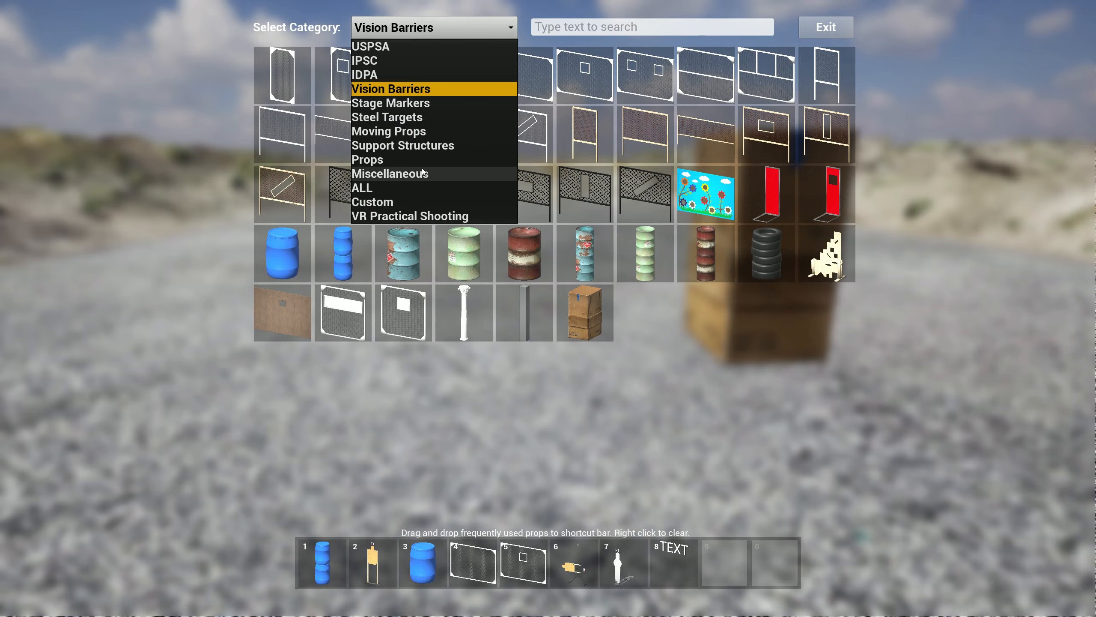
left_click(414, 160)
left_click(401, 434)
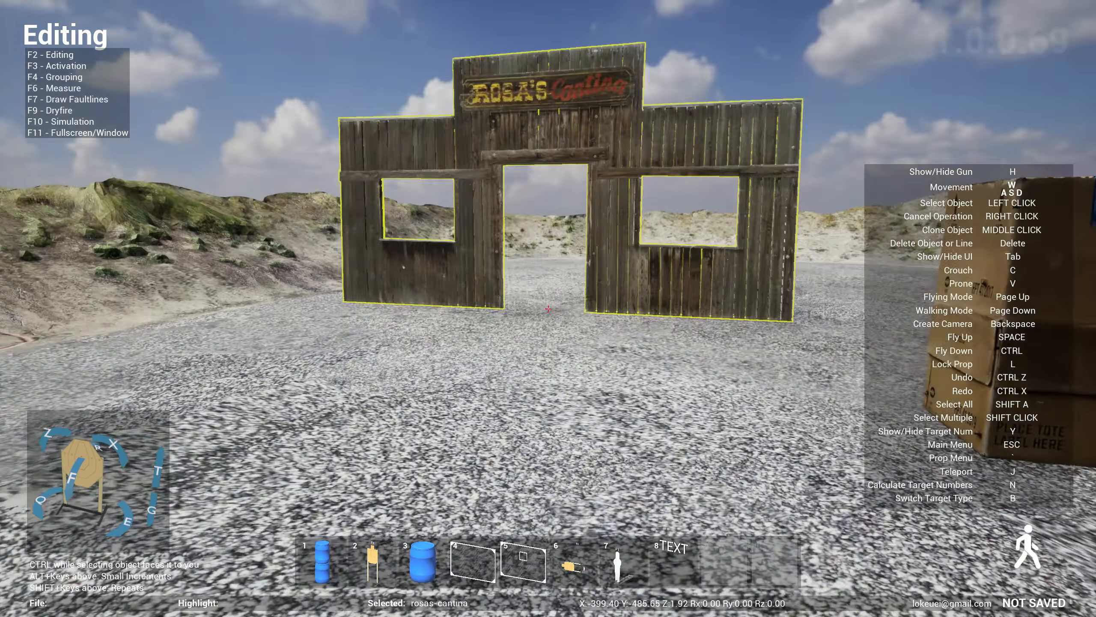
key("w")
key("s")
left_click(548, 309)
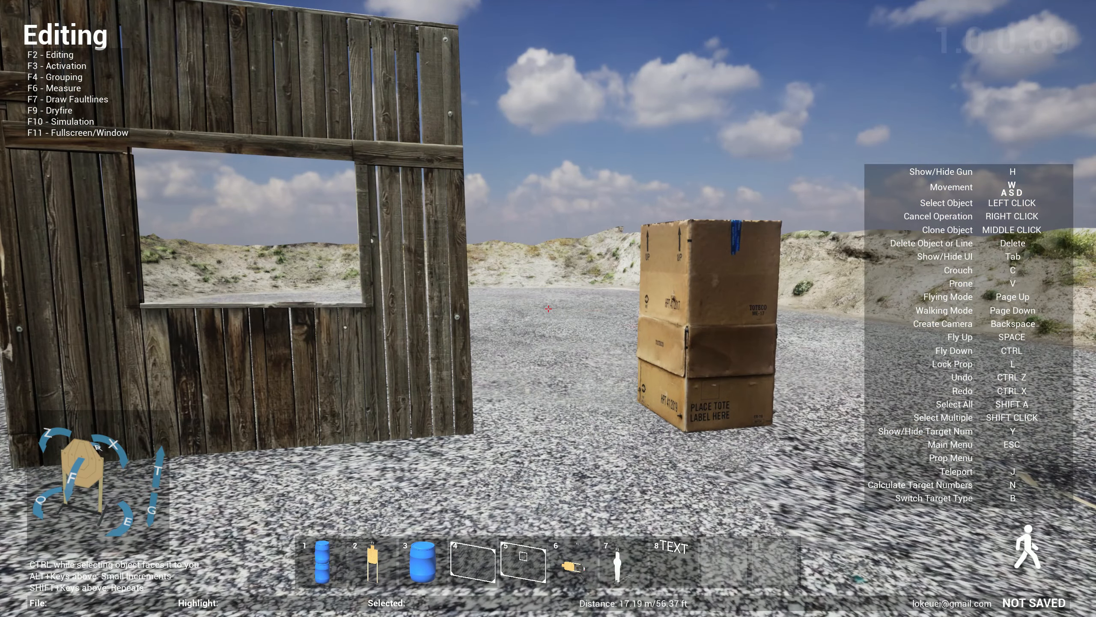
Review the stage briefing form and its USPSA print preview, then close both without saving
key("Escape")
left_click(575, 289)
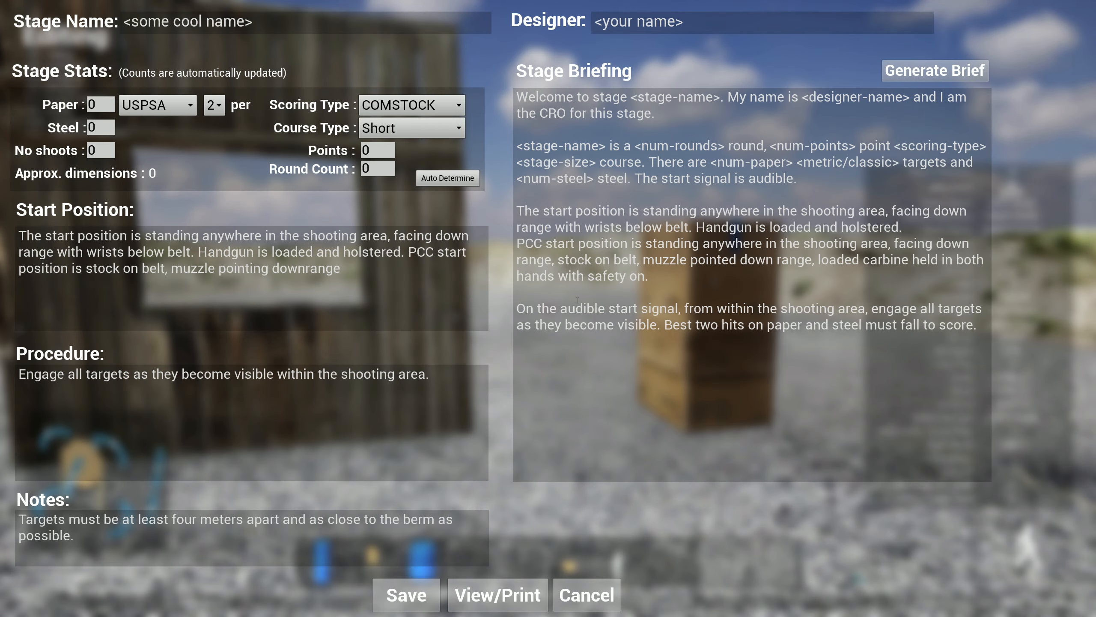
left_click(497, 596)
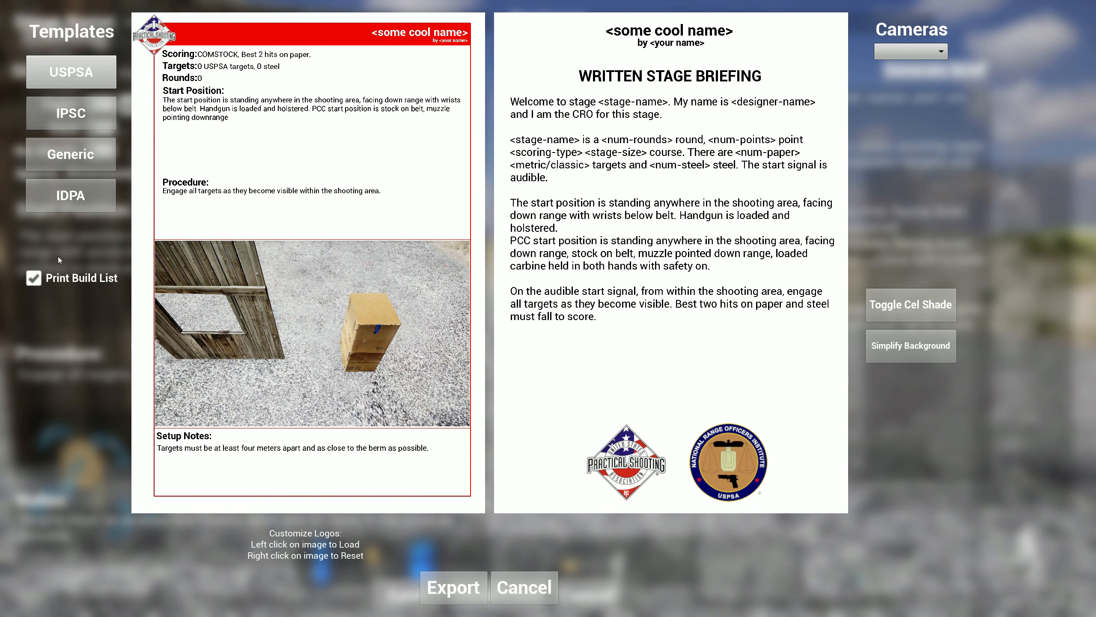
left_click(542, 595)
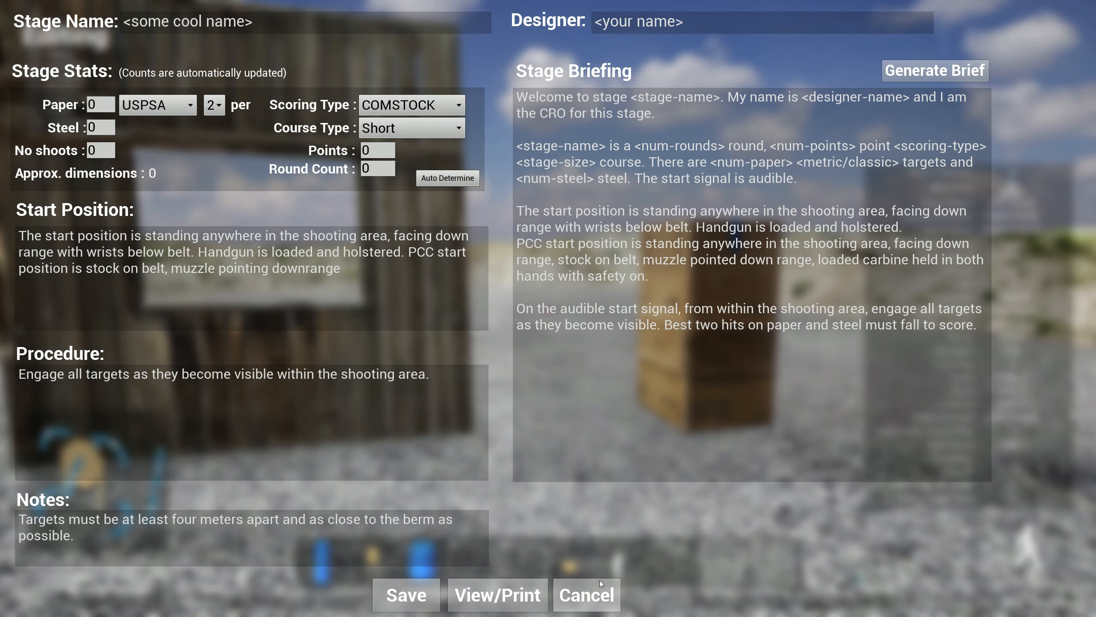
left_click(600, 602)
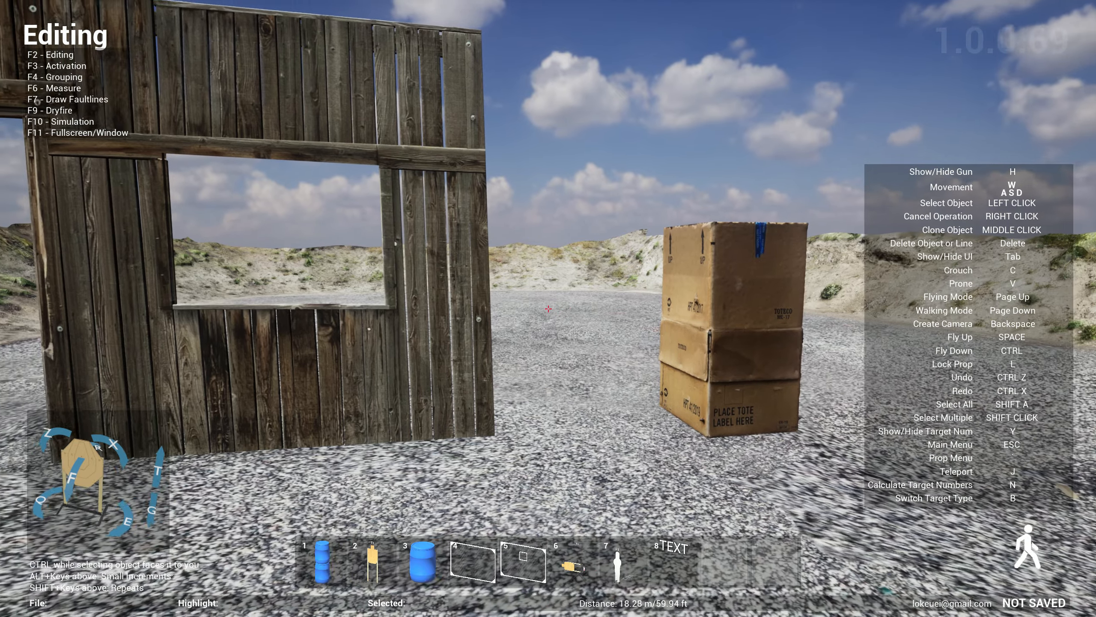
Place a full USPSA target on the open side of the cardboard box stack, discarding the plastic barrel stack picked first
key("s")
key("d")
key("w")
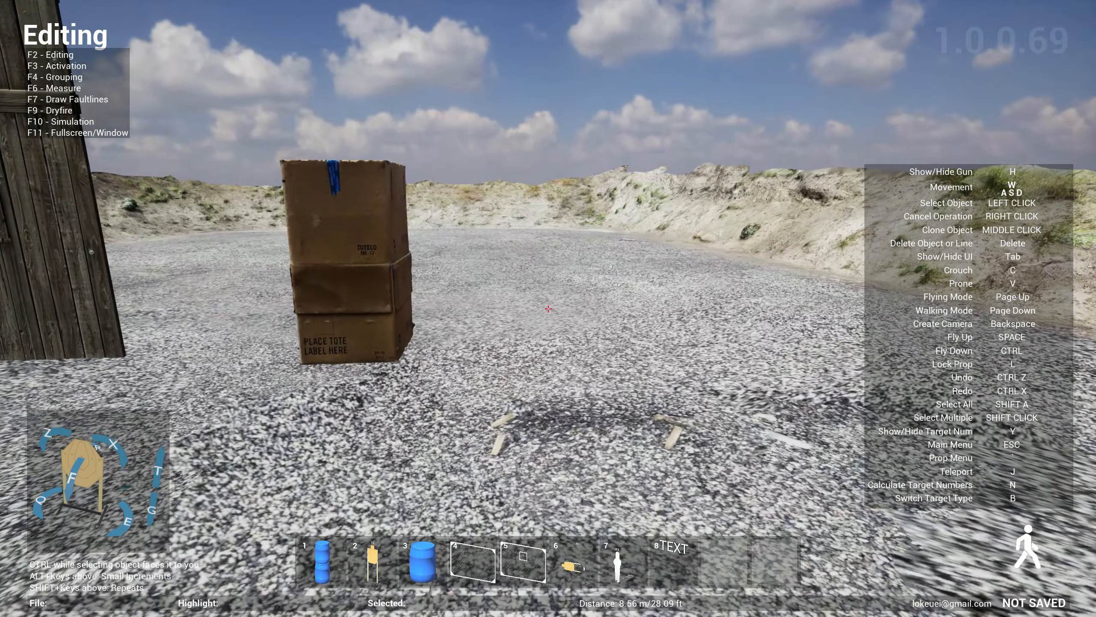
key("1")
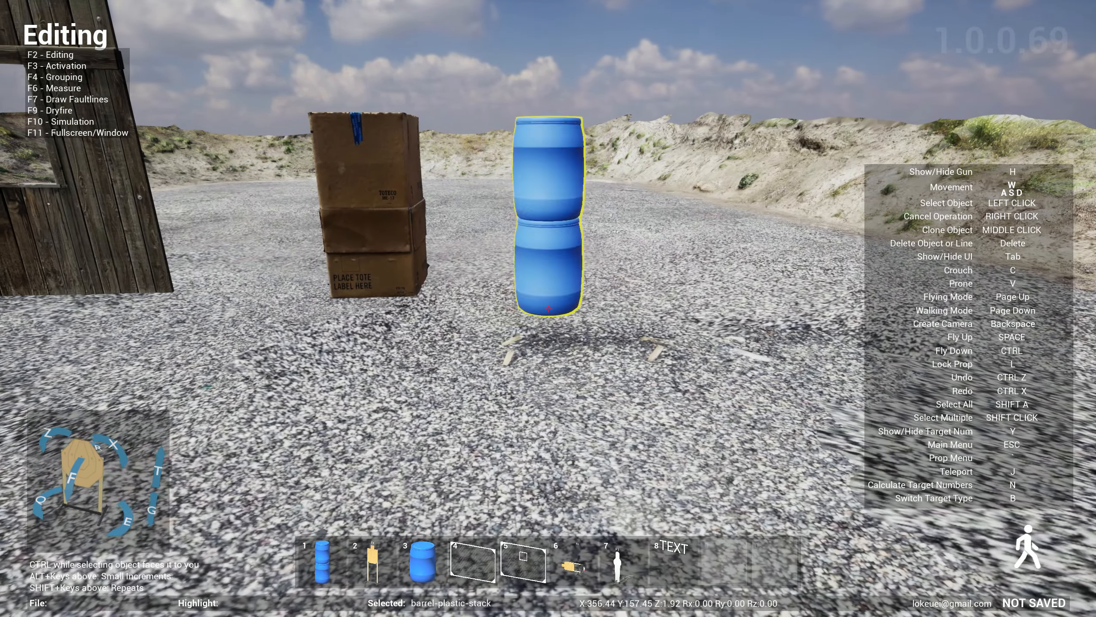
right_click(548, 308)
key("2")
key("s")
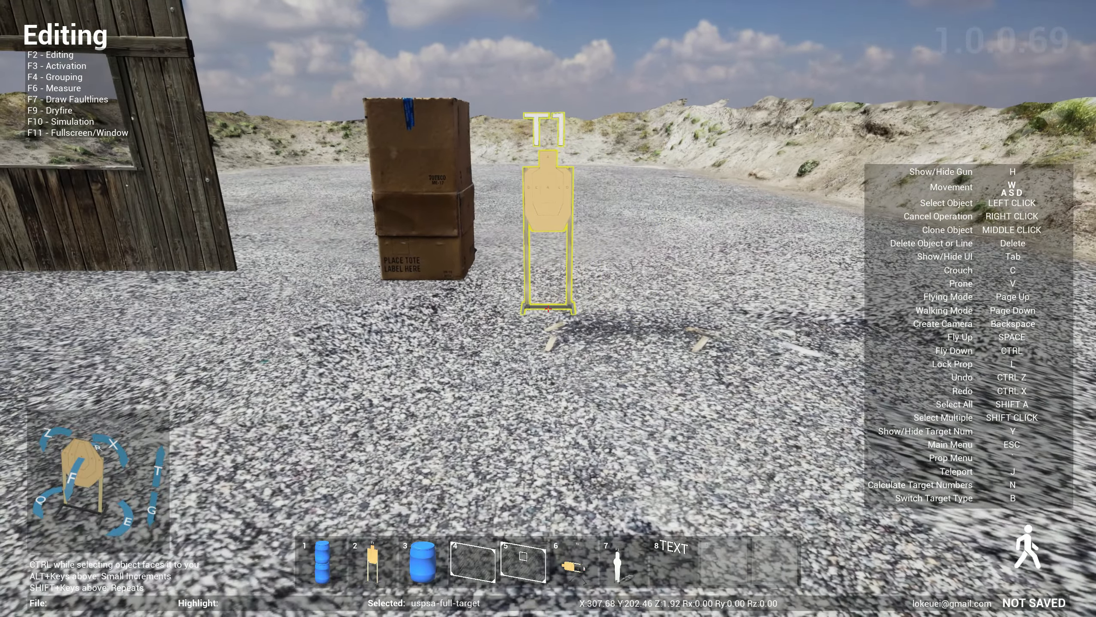
left_click(549, 309)
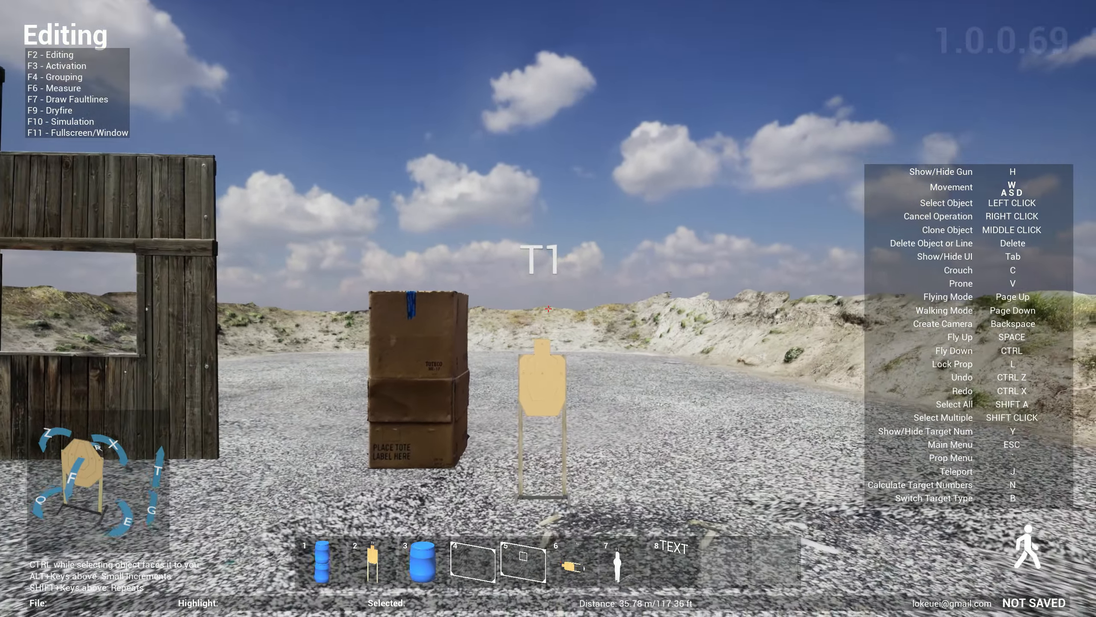
Place a second full USPSA target beside the first one, on the side away from the box stack
key("2")
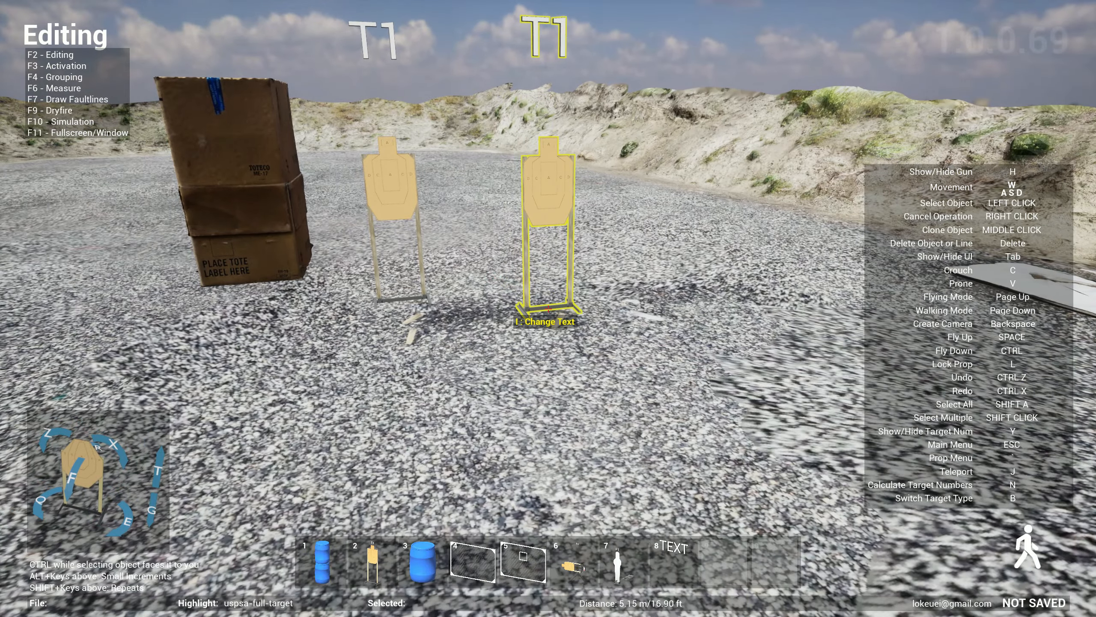
key("s")
left_click(548, 308)
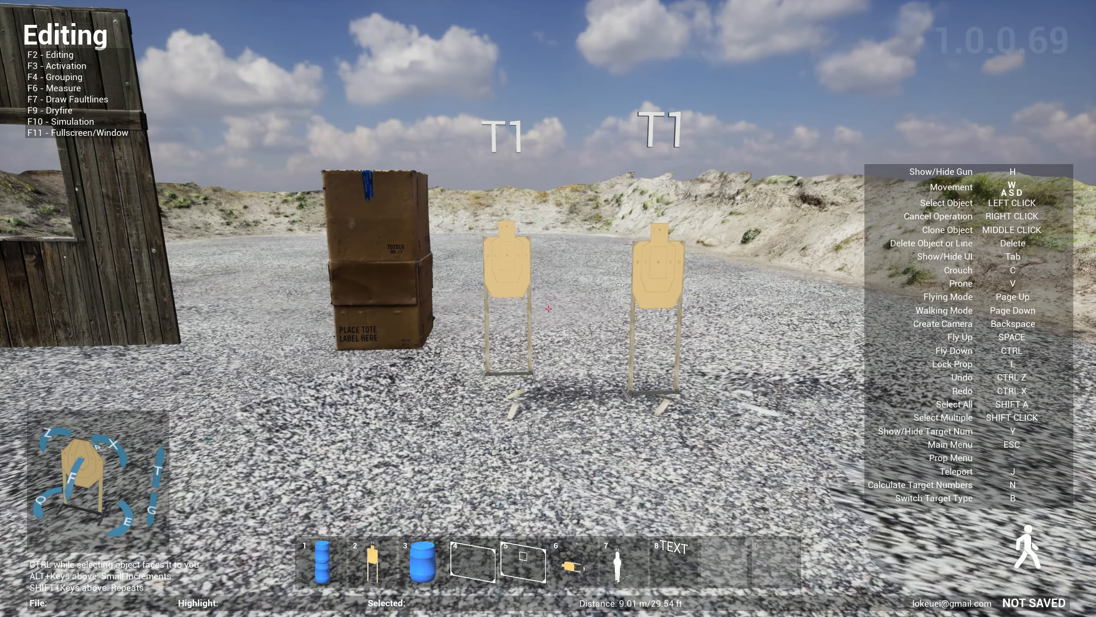
Change the second target's label to T2 and place a clone of that target farther along the row
key("s")
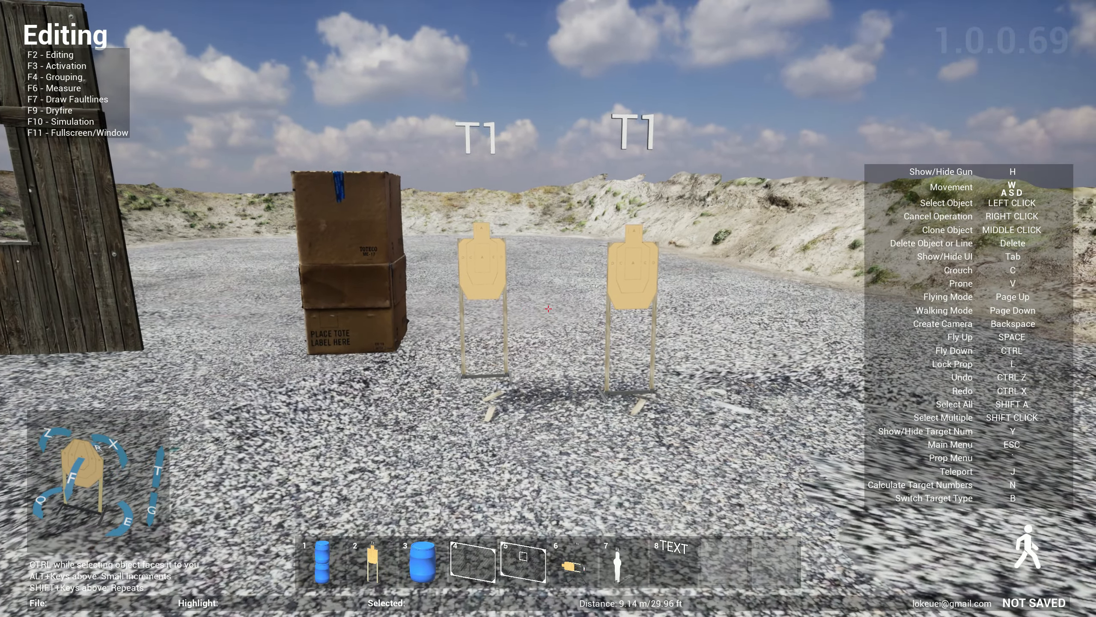
key("w")
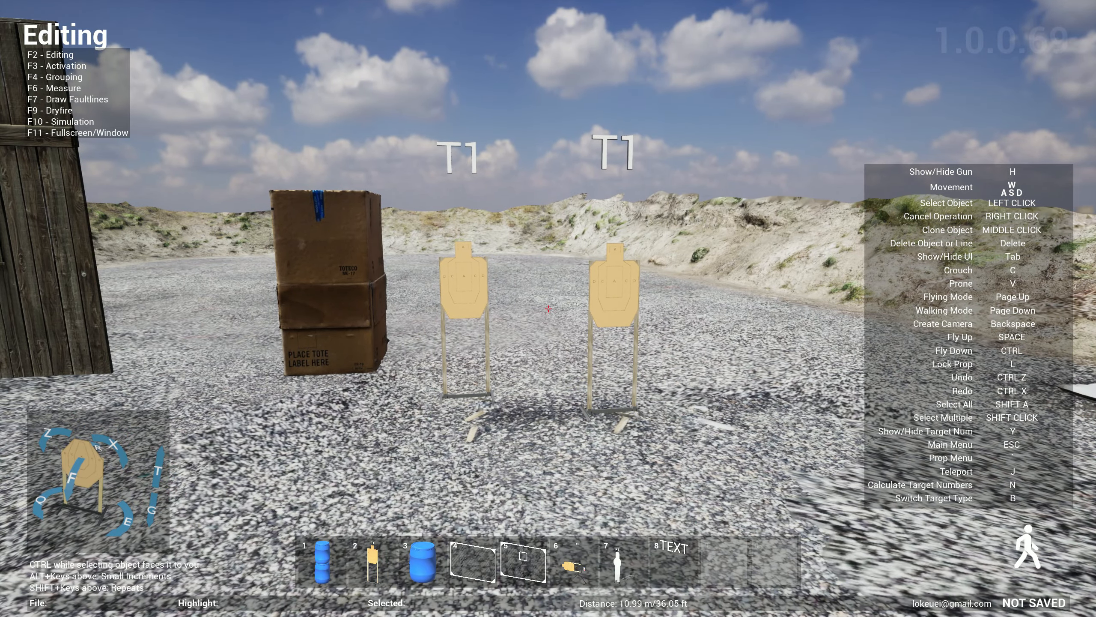
key("w")
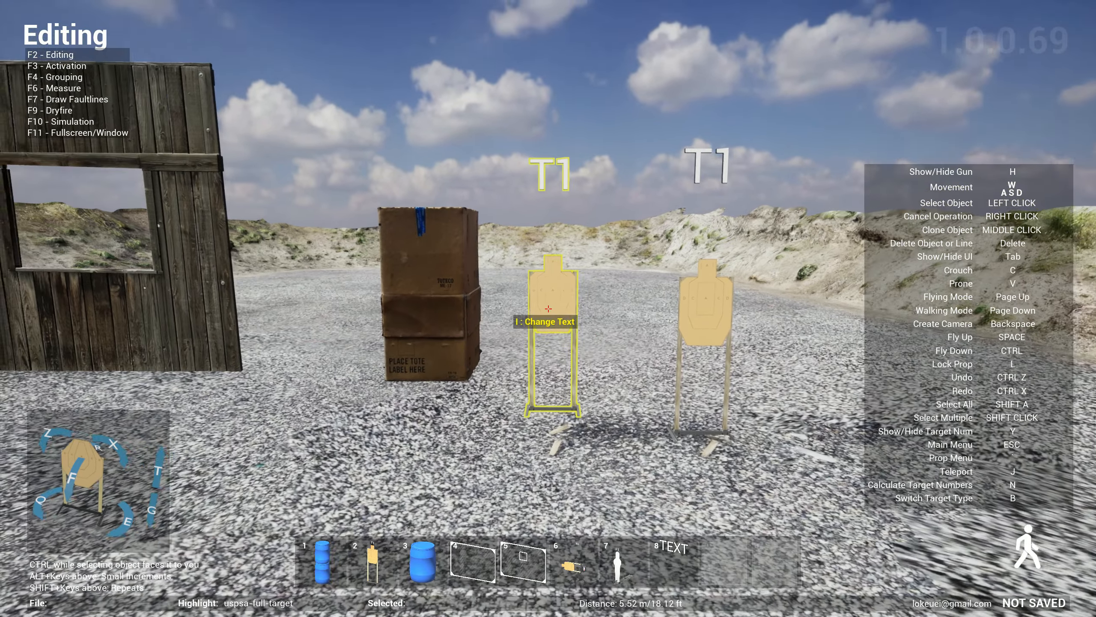
key("w")
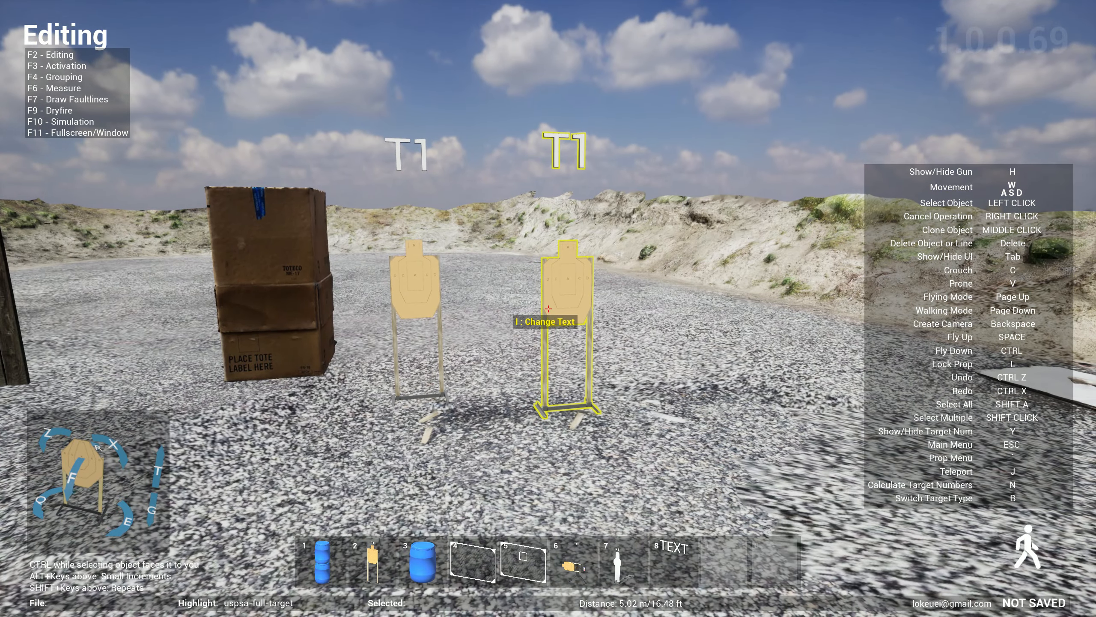
key("BackSpace")
type("2")
key("Return")
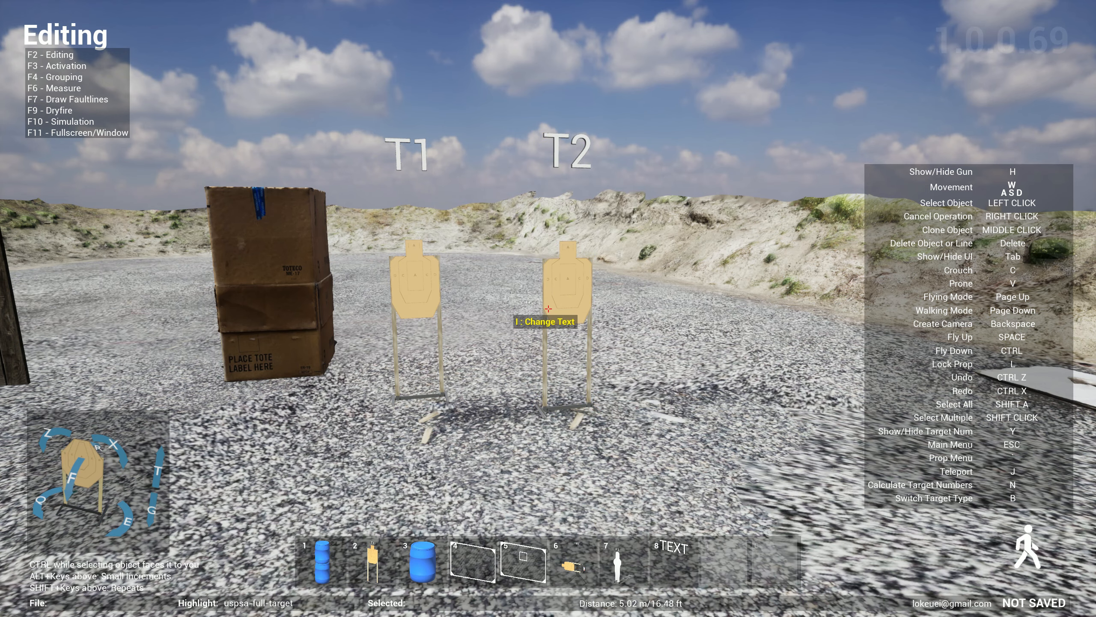
middle_click(548, 308)
left_click(548, 309)
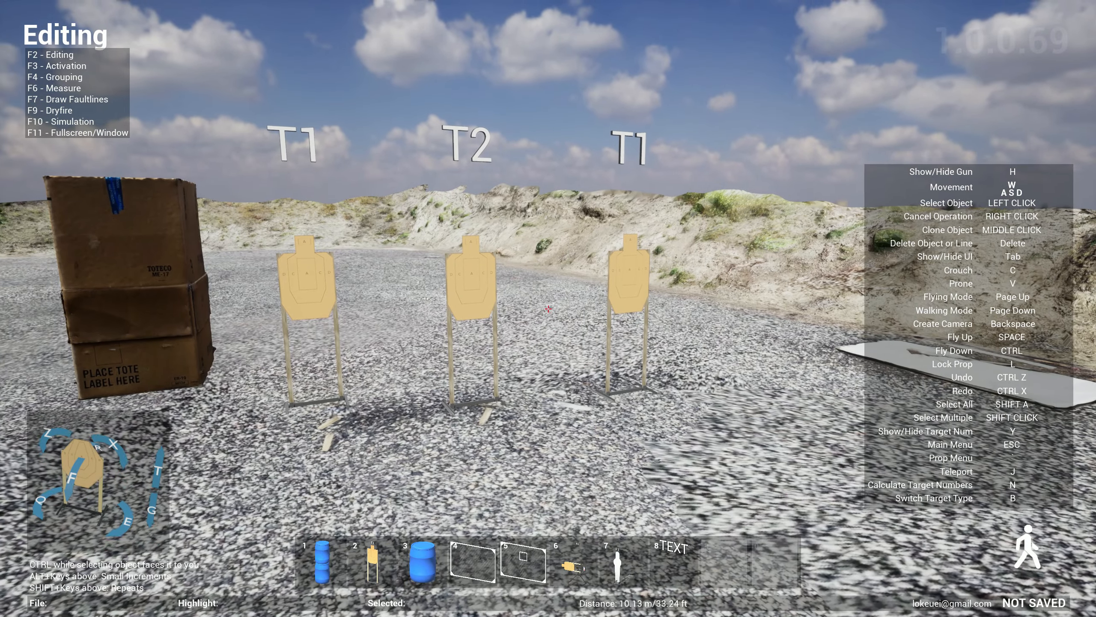
Enable Auto Target Numbers in the settings and apply the change
key("Escape")
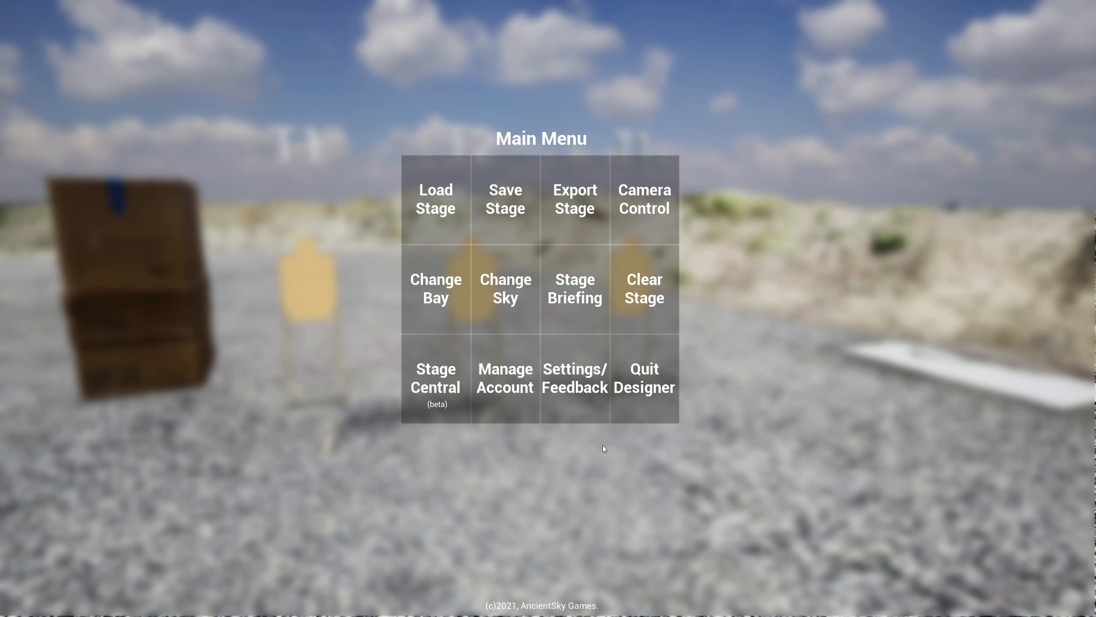
left_click(596, 403)
left_click(538, 388)
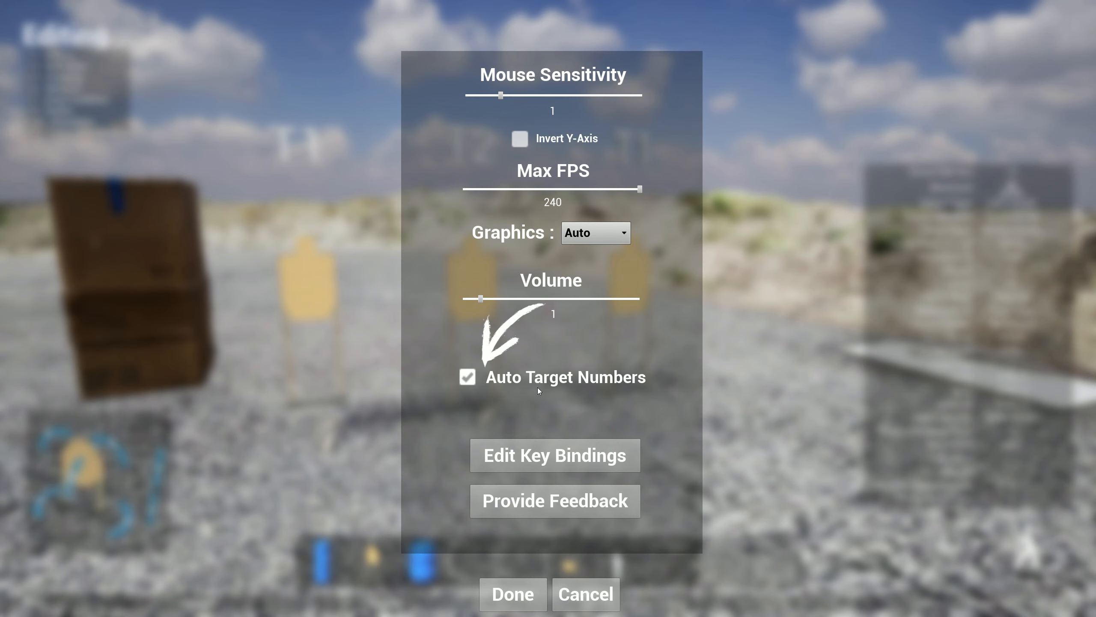
left_click(531, 601)
Place another full USPSA target in front of and between the first two, discarding the barrel stack picked first
key("w")
key("1")
right_click(548, 309)
key("2")
left_click(548, 309)
key("s")
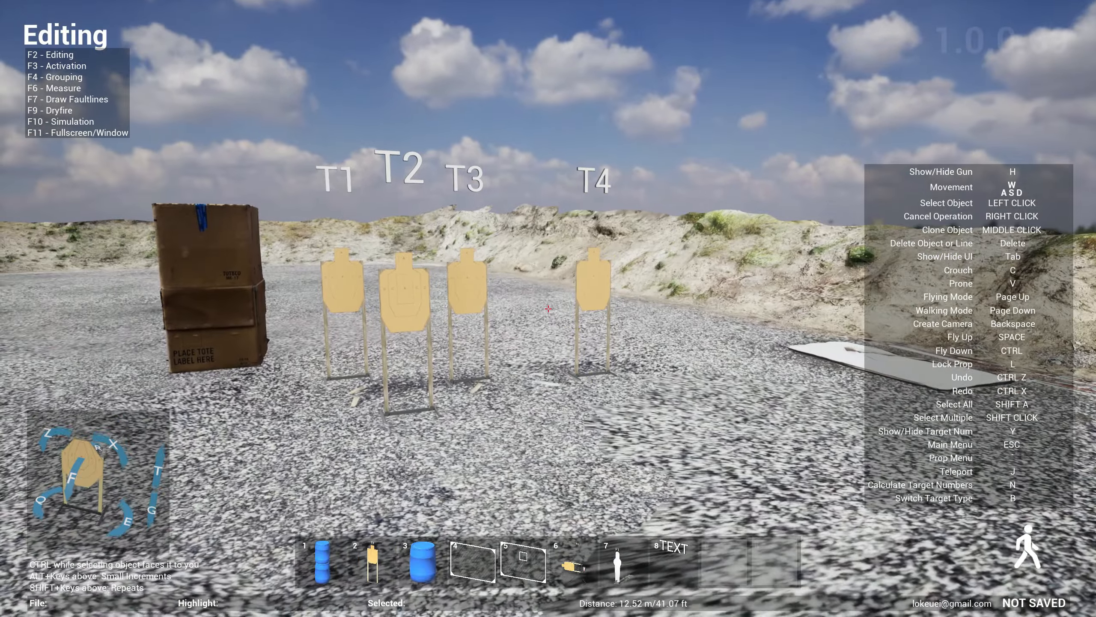
Place another full USPSA target slightly in front of the gap between targets T3 and T4
key("2")
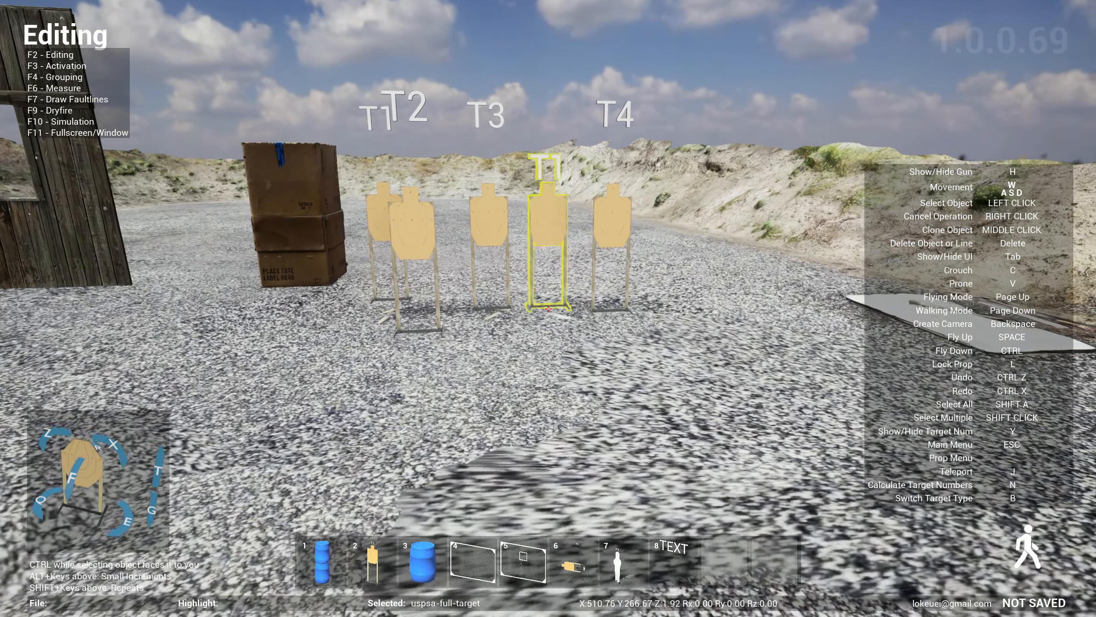
left_click(548, 308)
key("s")
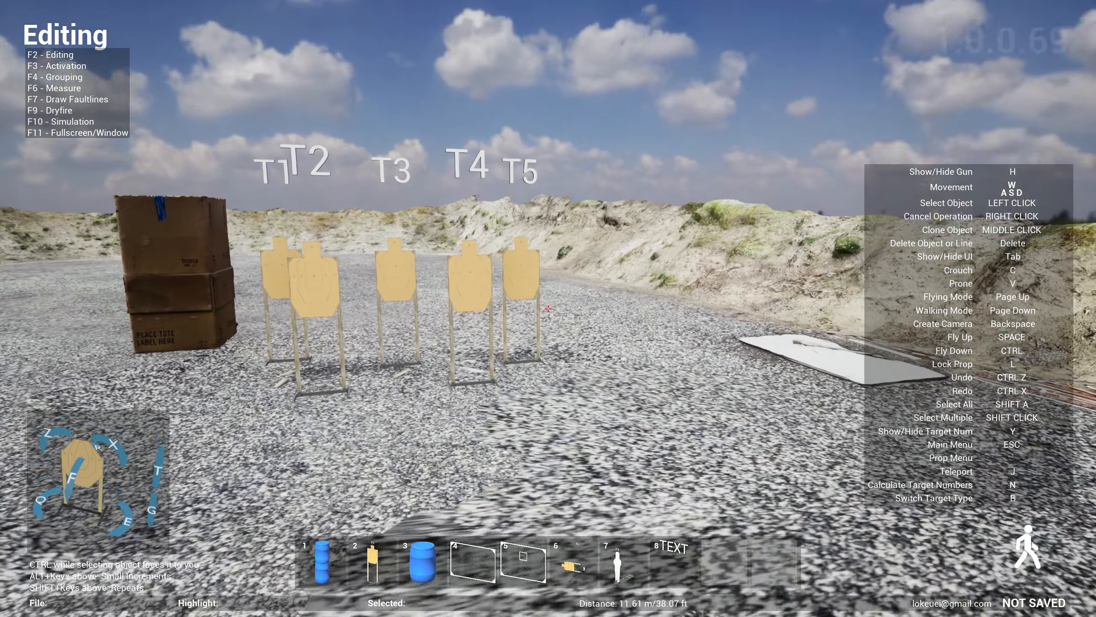
Add full USPSA targets between the Rosa's Cantina wall and the box stack and behind the wall's doorway
key("w")
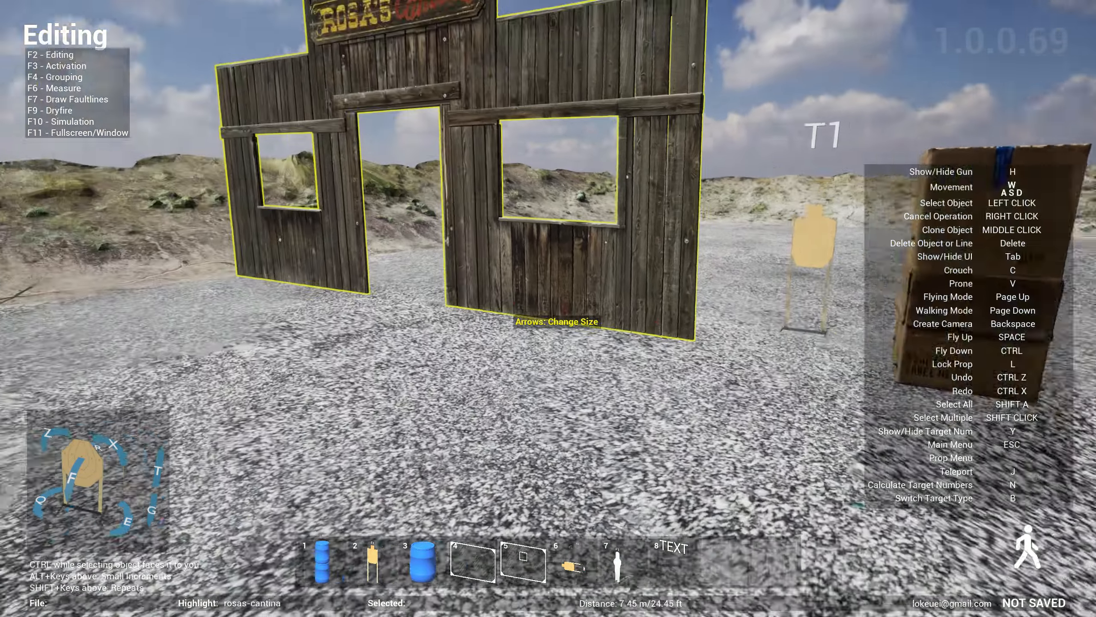
key("w")
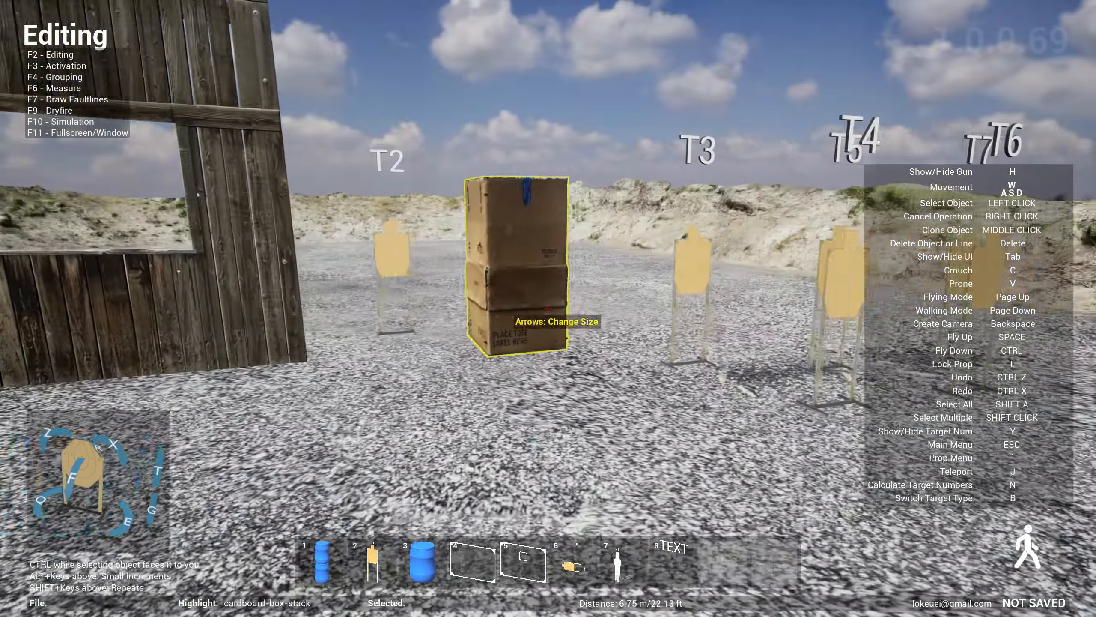
key("s")
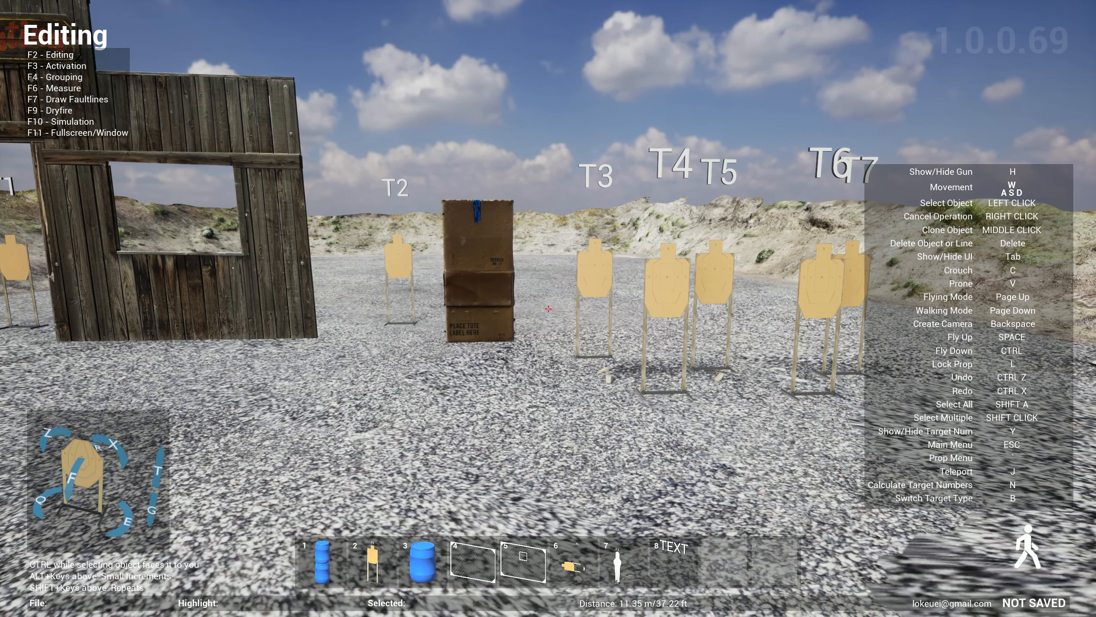
Open Camera Control to view the custom camera options and close it
key("Escape")
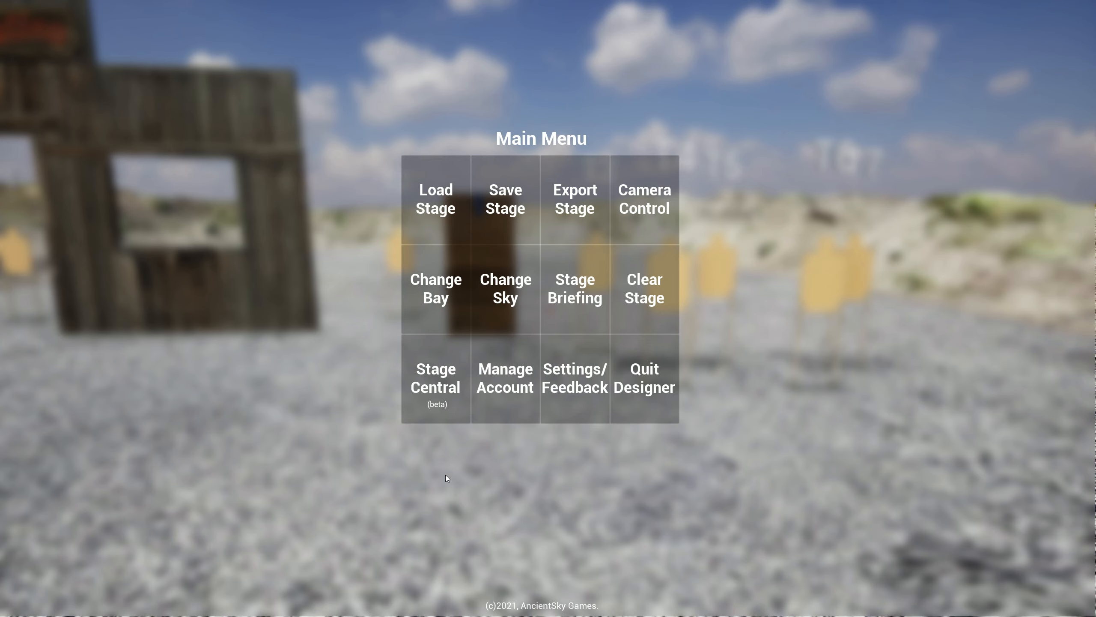
left_click(637, 209)
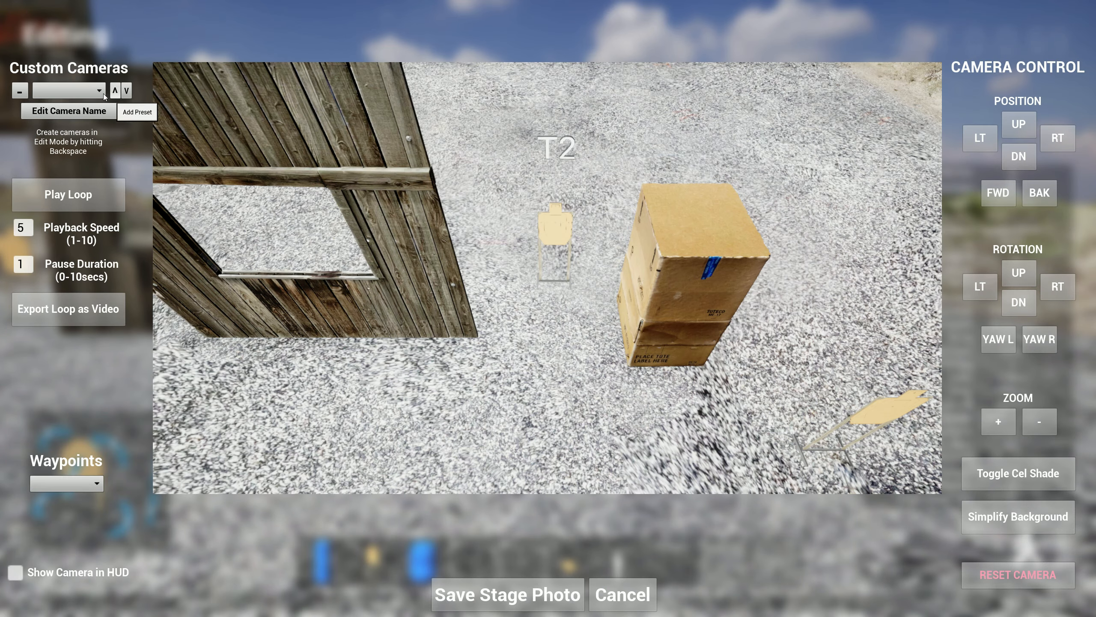
left_click(622, 595)
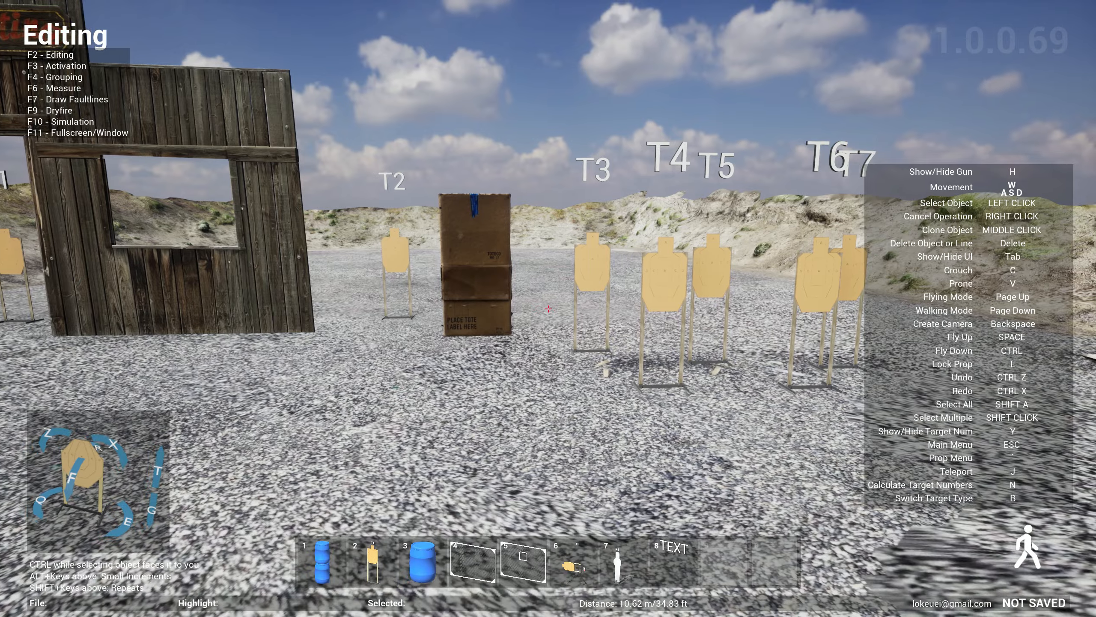
Fly up to an elevated view over the whole stage and create a camera there named "first"
key("Page_Up")
key("space")
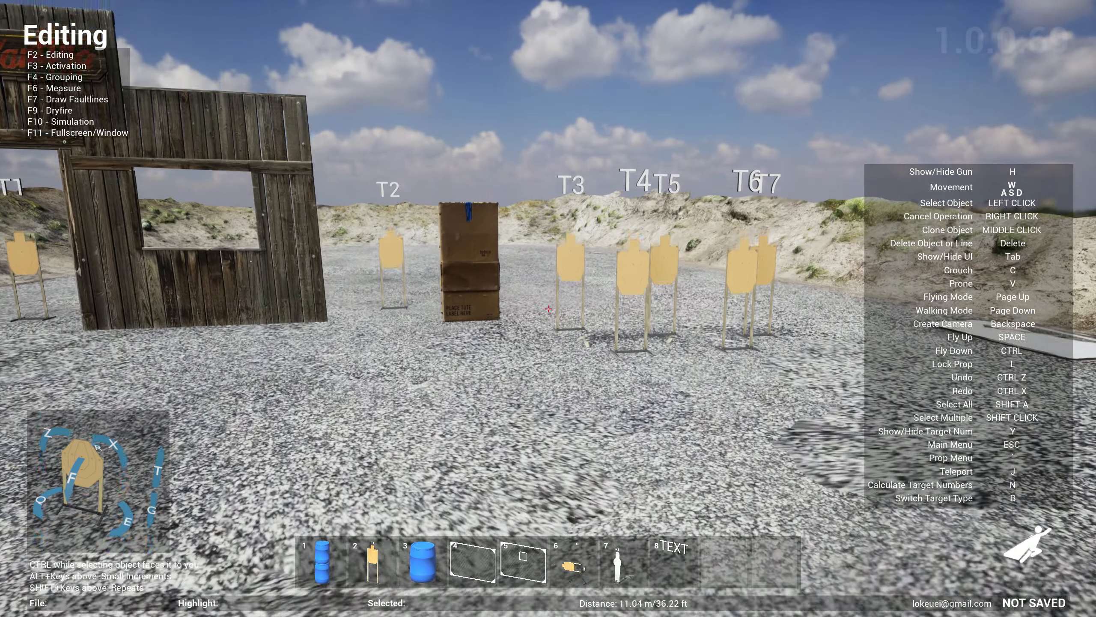
key("d")
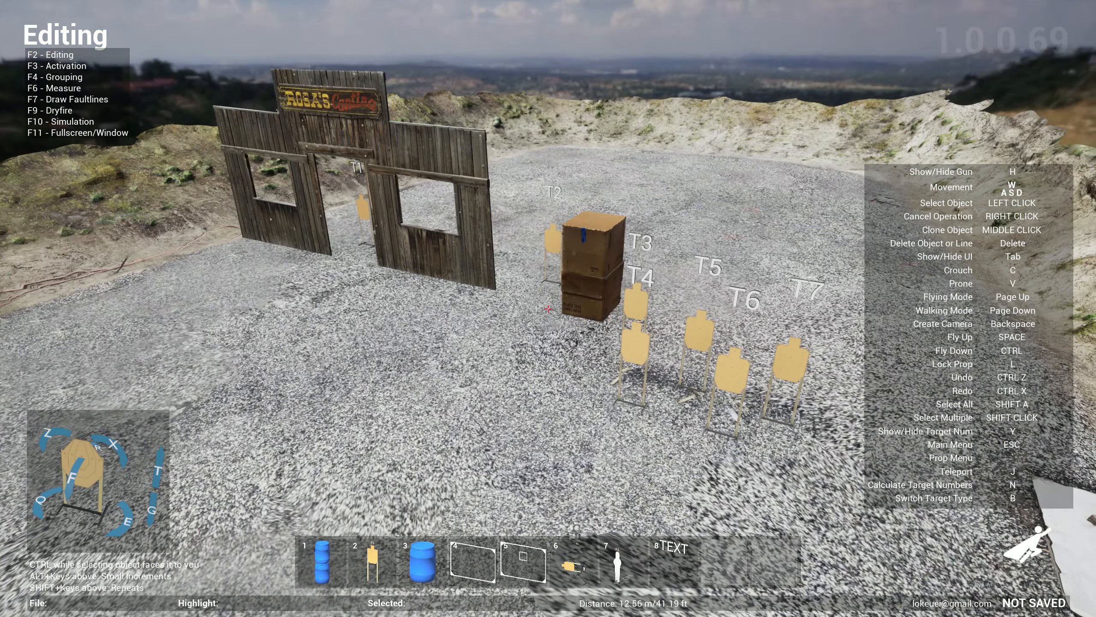
key("BackSpace")
type("asd")
key("Return")
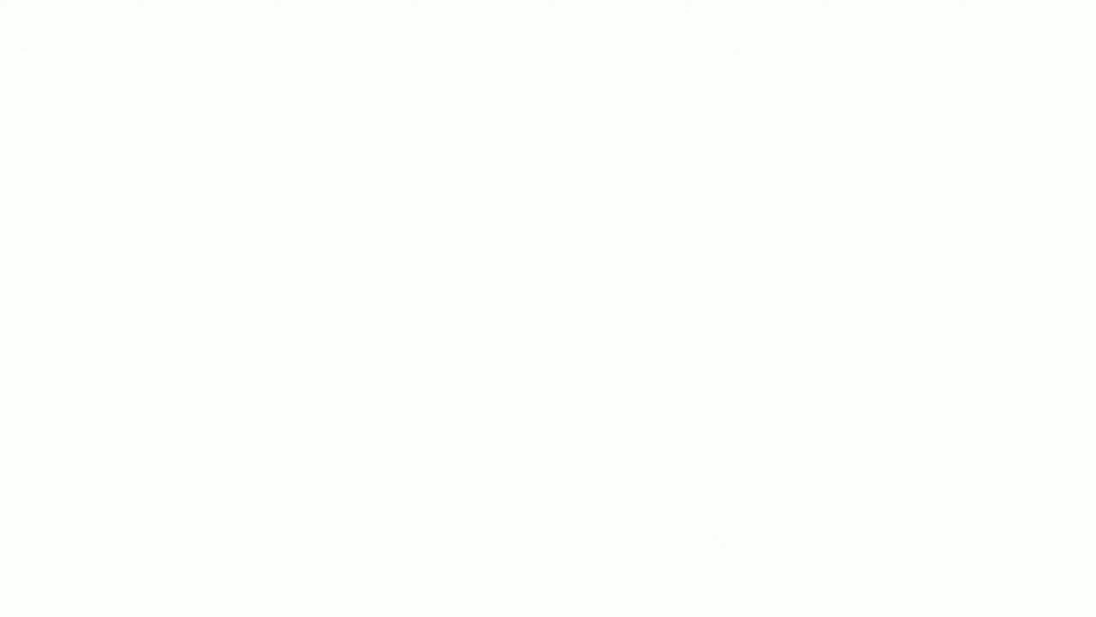
Preview the "first" camera in Camera Control with cel shading toggled on and return to the stage
key("Escape")
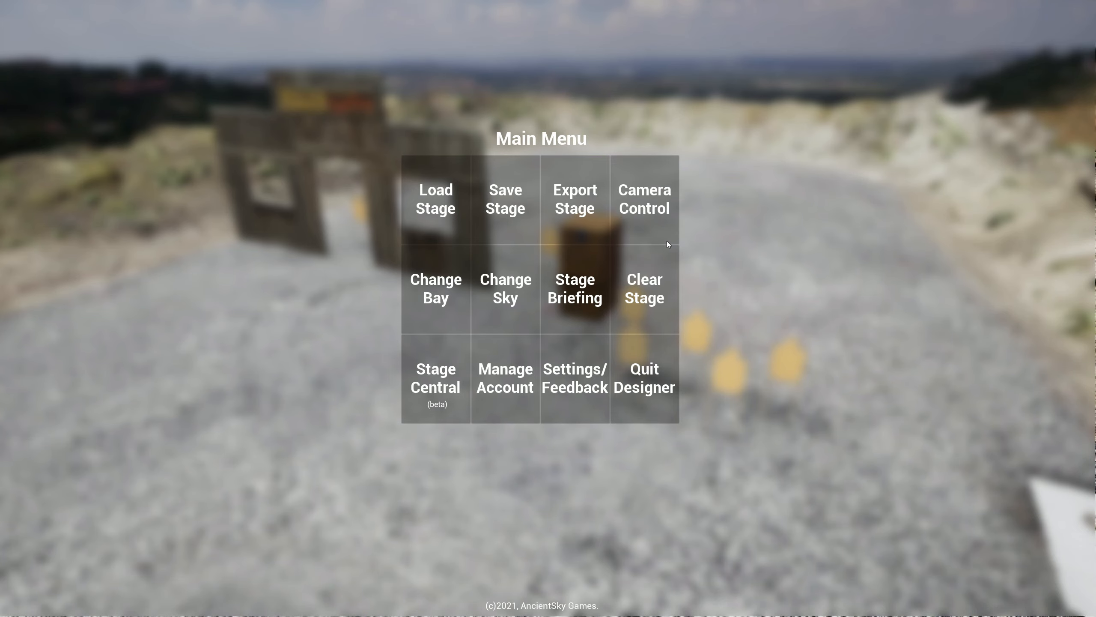
left_click(651, 226)
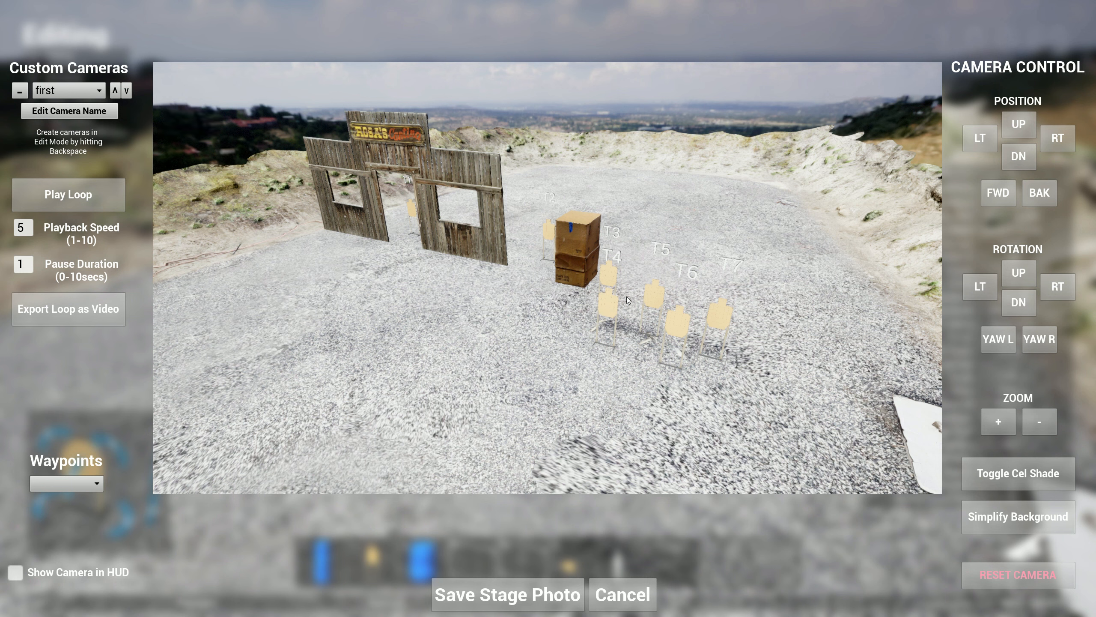
left_click(1029, 474)
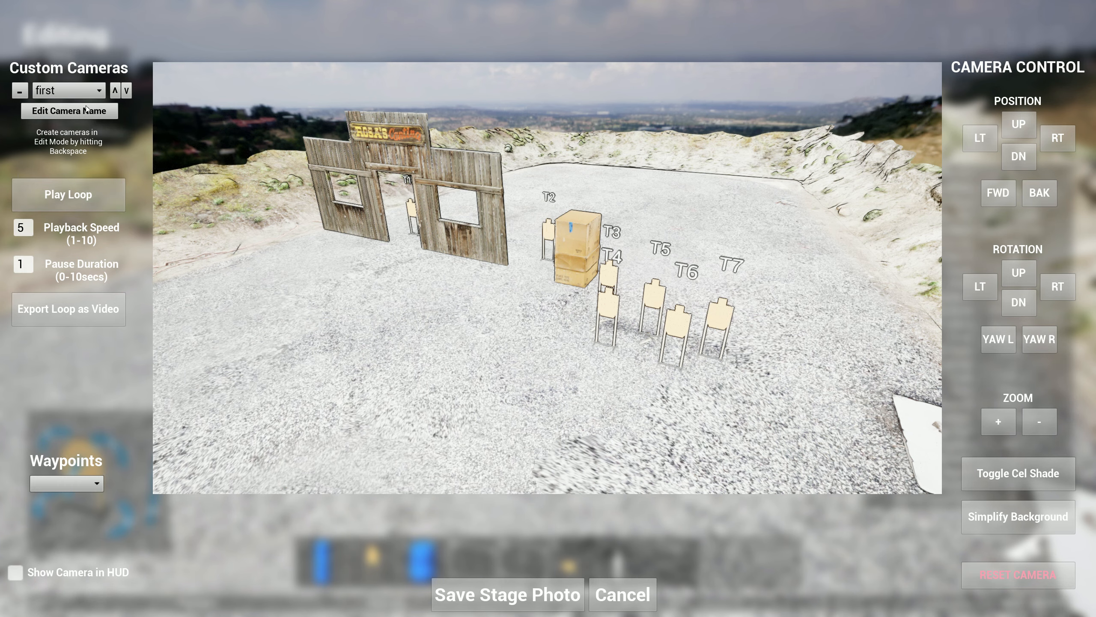
left_click(551, 581)
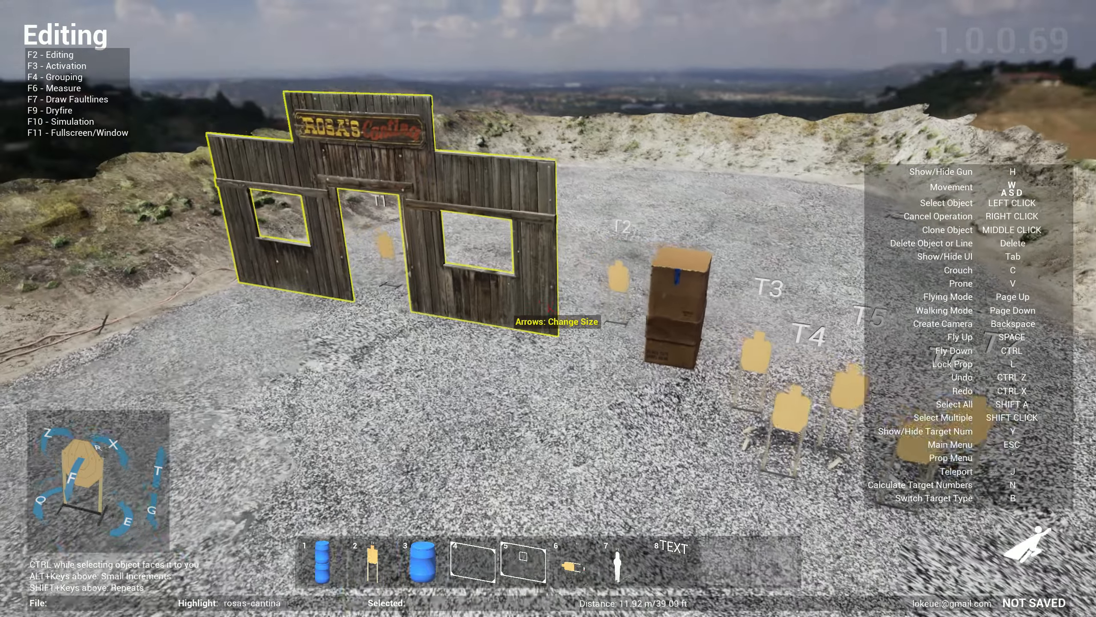
Create a camera named "second" at ground level, facing the box stack beside the Rosa's Cantina wall
key("w")
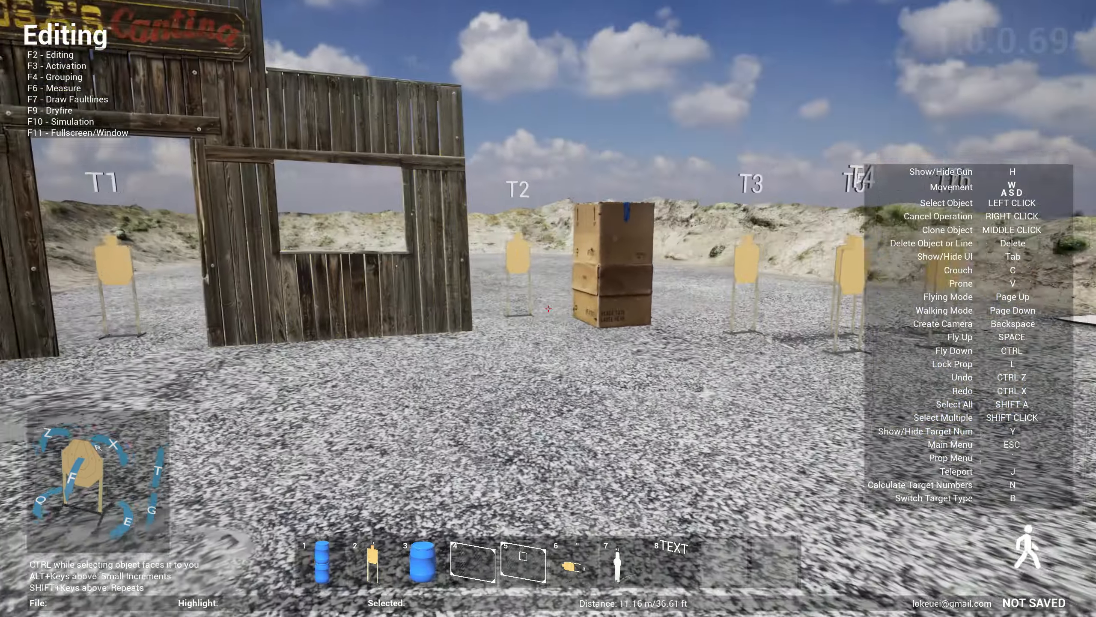
key("BackSpace")
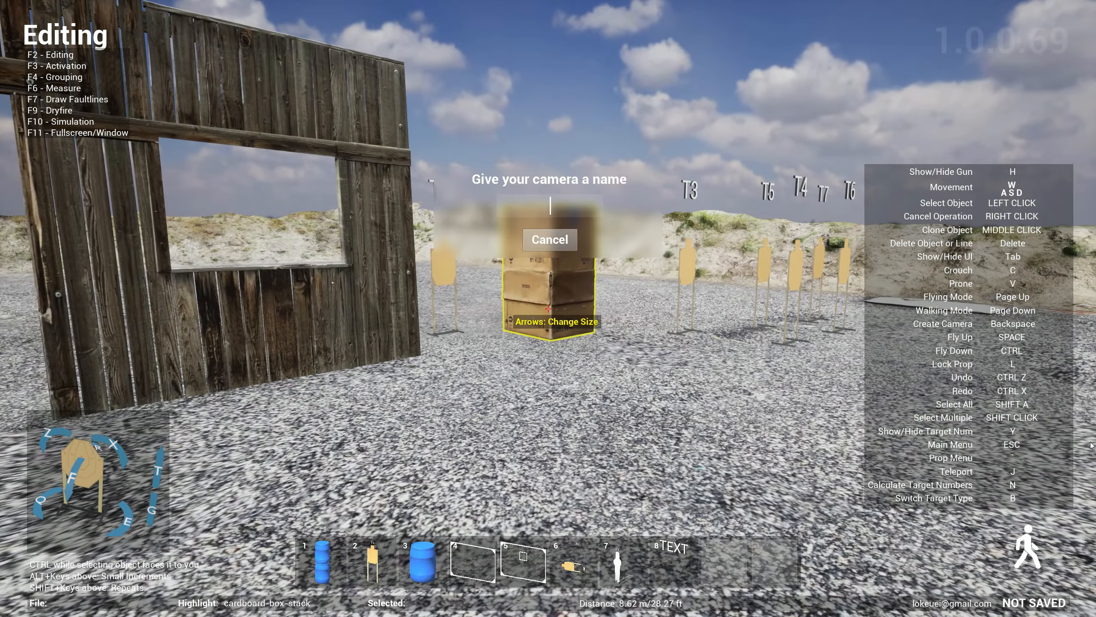
type("SECOND")
key("Return")
Create a camera named "third" from a raised viewpoint in front of the Rosa's Cantina wall
key("a")
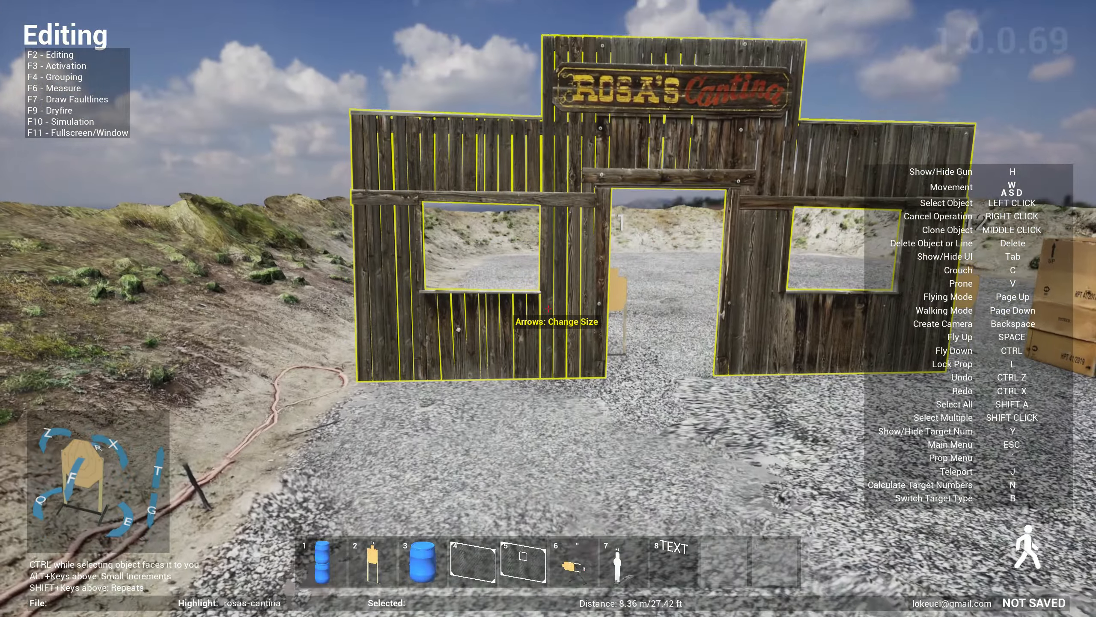
key("Page_Up")
key("space")
key("s")
key("space")
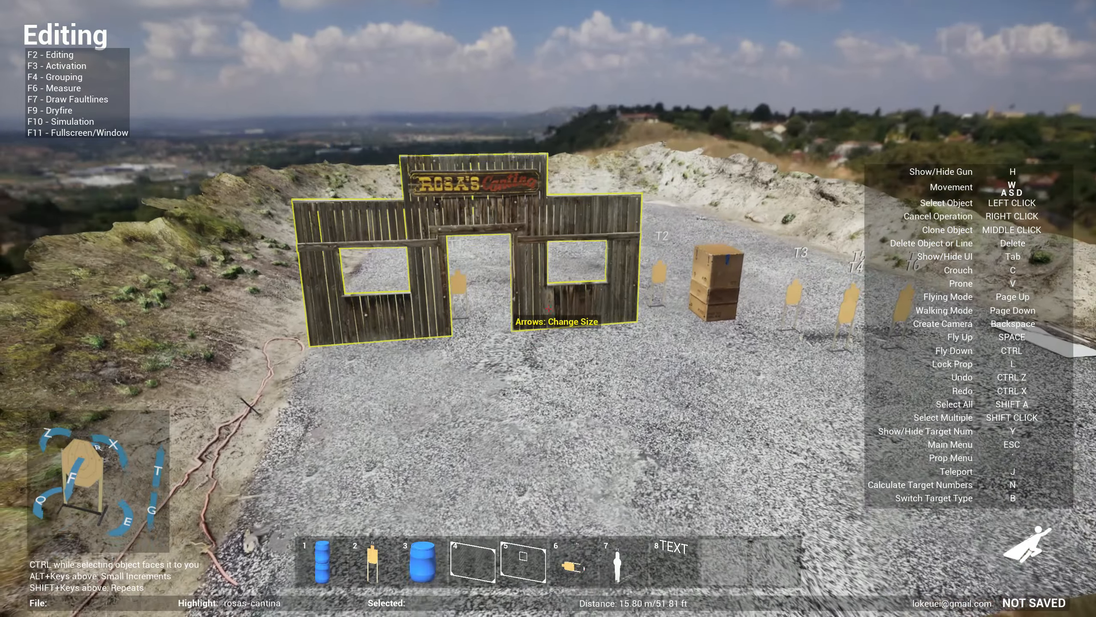
key("BackSpace")
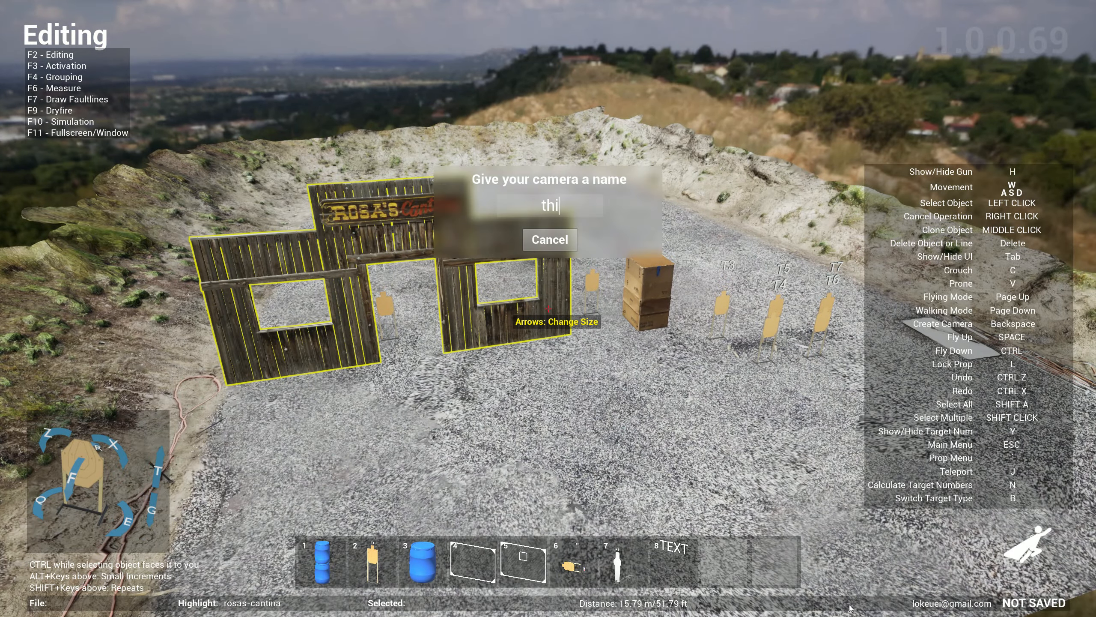
key("Return")
Check the list of custom cameras in Camera Control and play the camera loop briefly before stopping it
key("Escape")
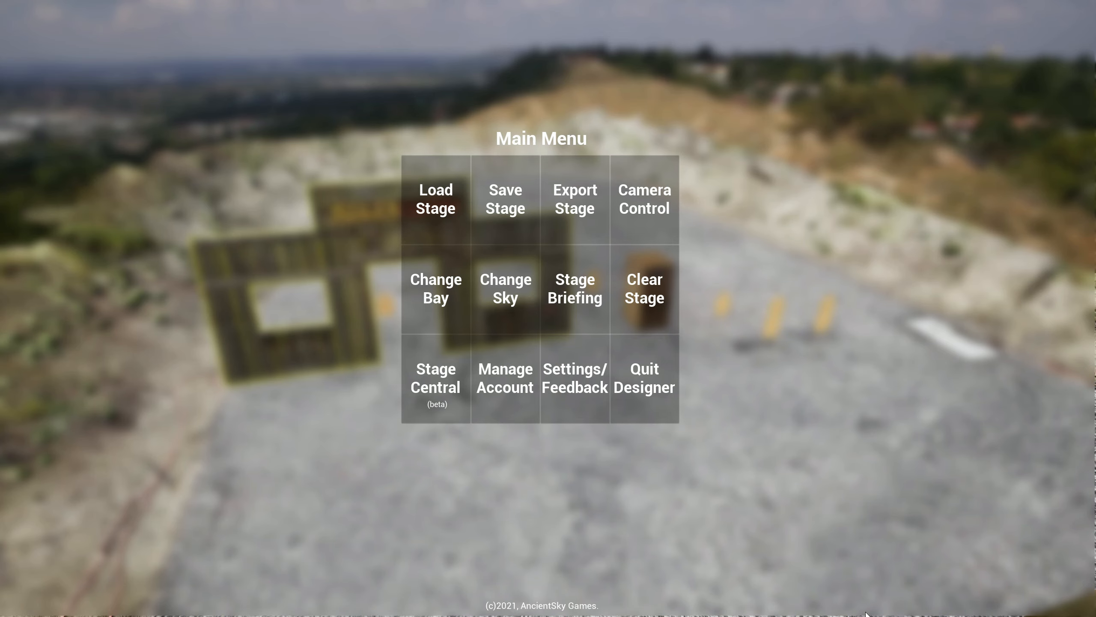
left_click(647, 203)
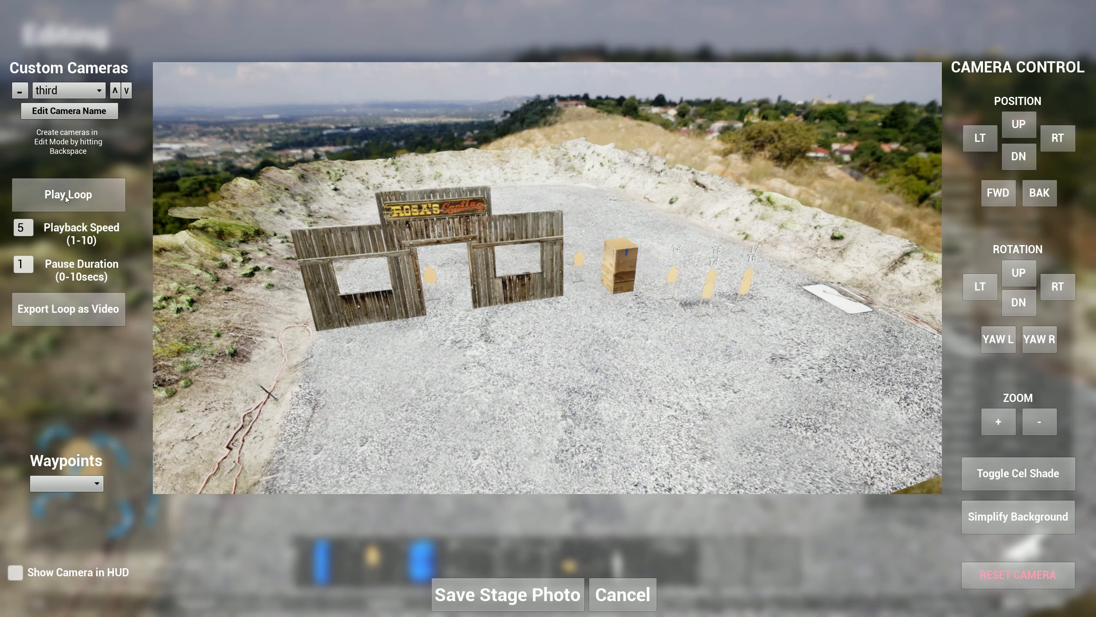
left_click(93, 91)
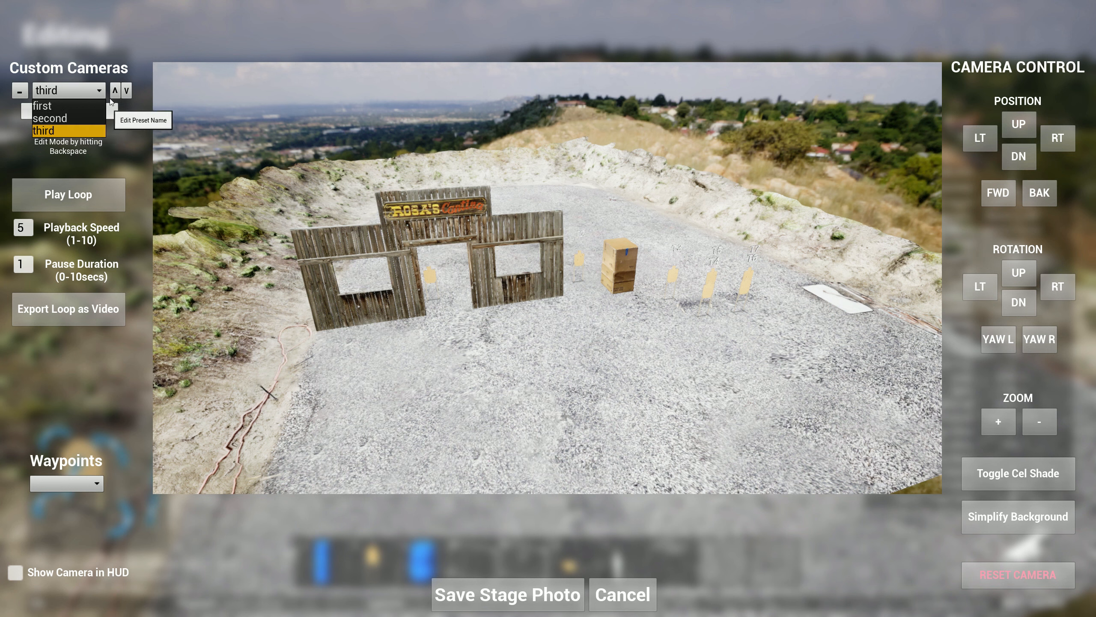
left_click(73, 92)
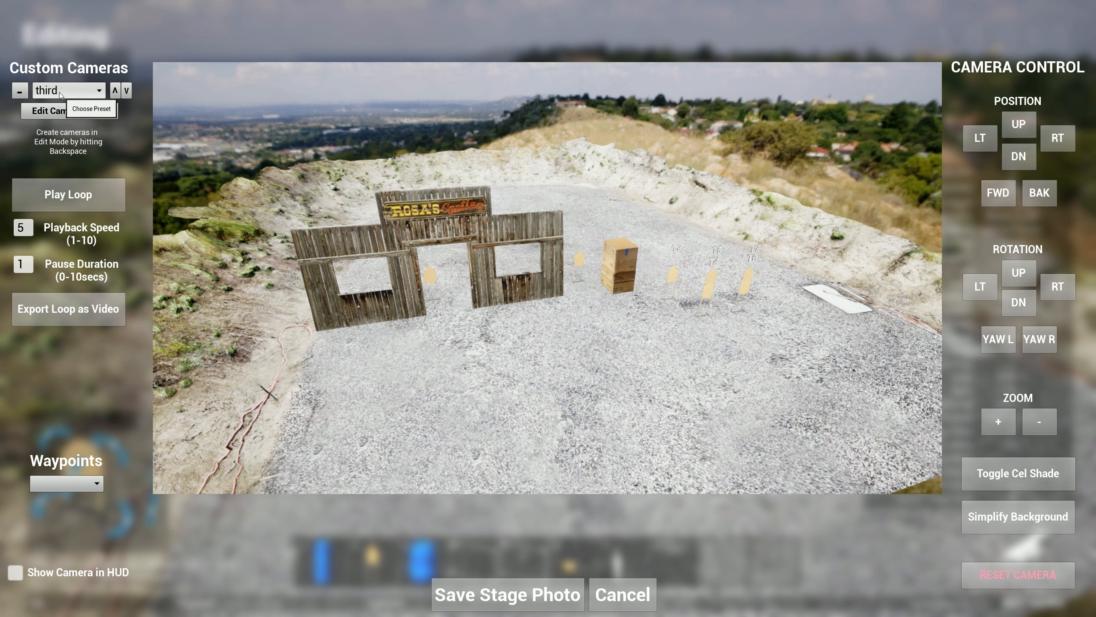
left_click(68, 203)
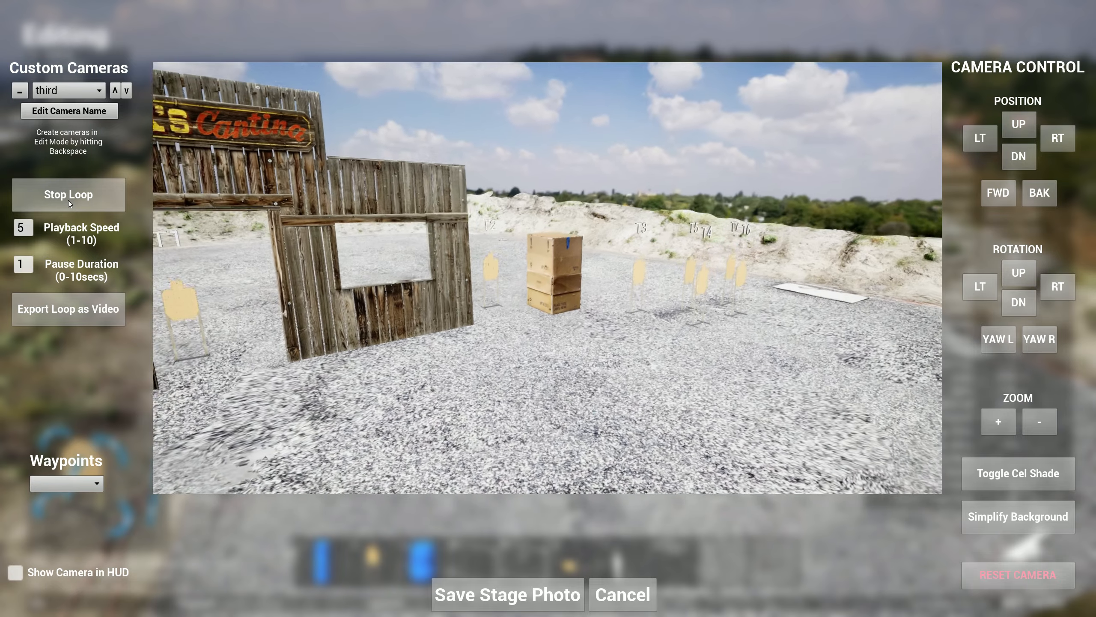
left_click(69, 200)
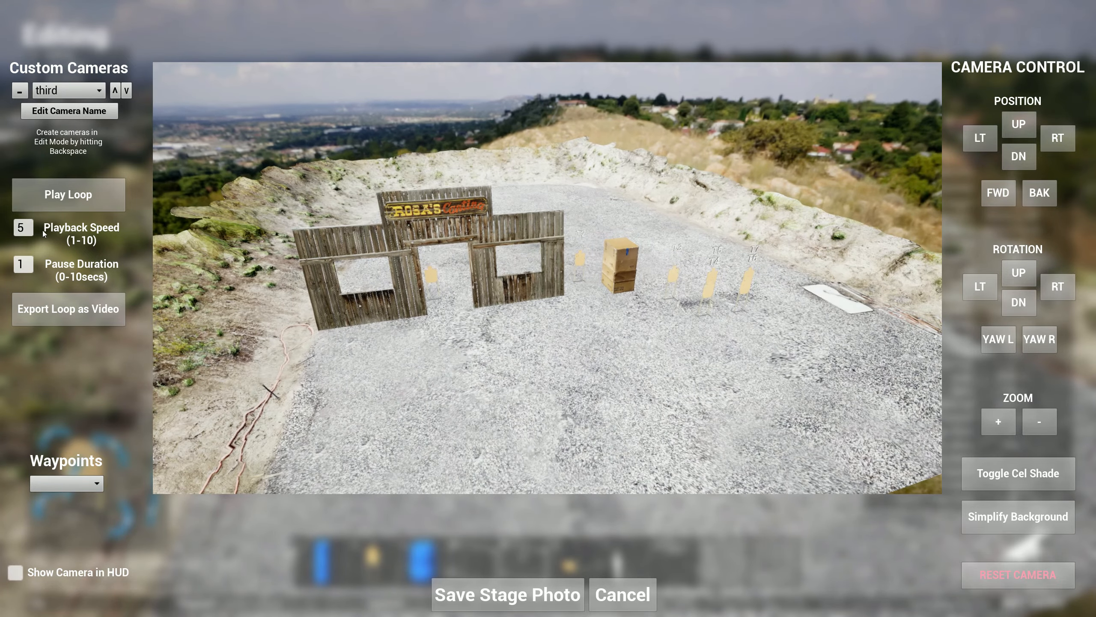
Set the loop's playback speed to 10 and pause duration to 0, play and stop the loop, and leave Camera Control
left_click_drag(29, 228, 16, 229)
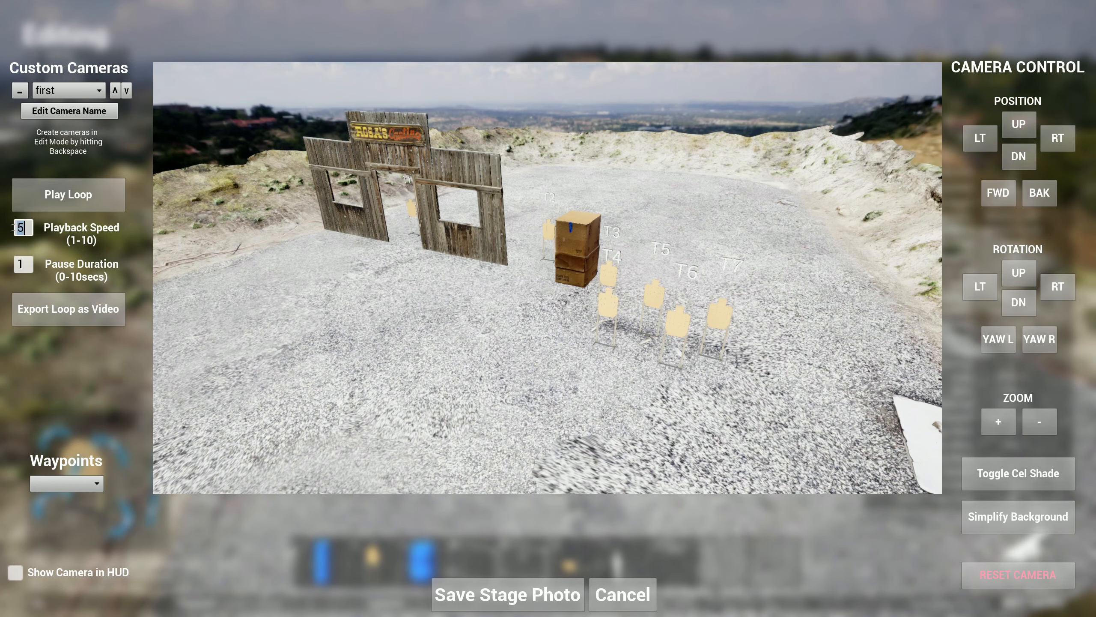
type("10")
key("Tab")
type("0")
left_click(84, 193)
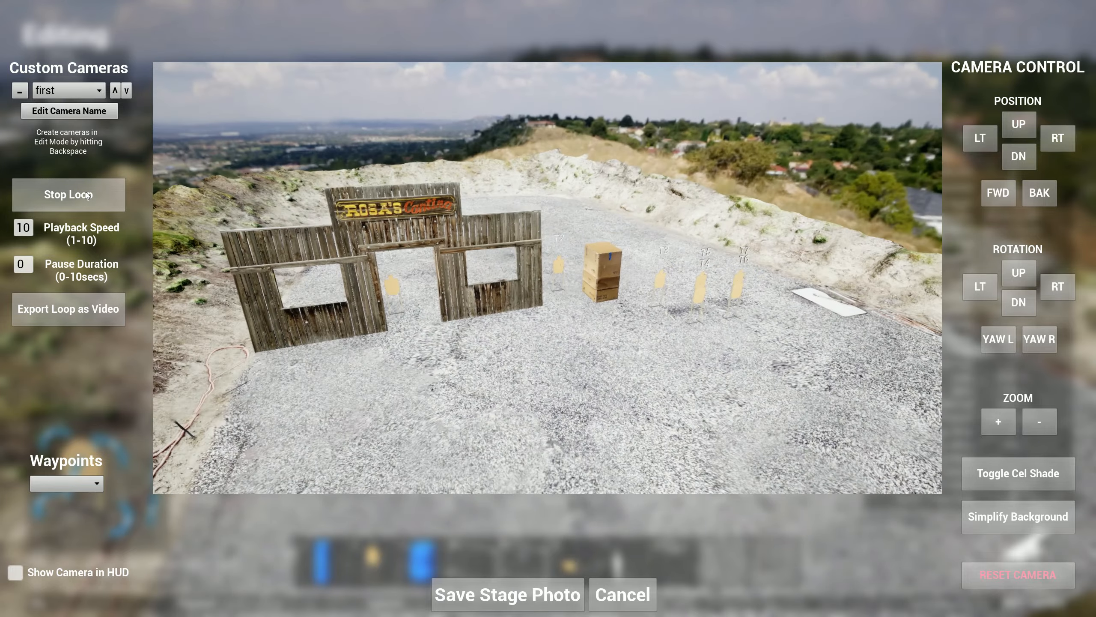
left_click(85, 193)
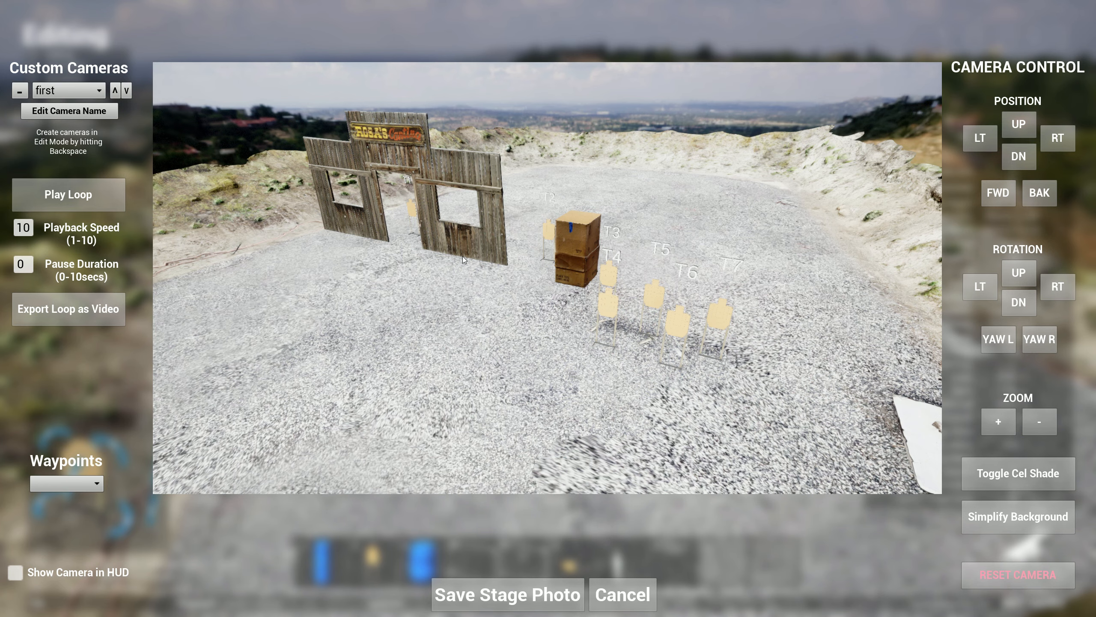
left_click(622, 595)
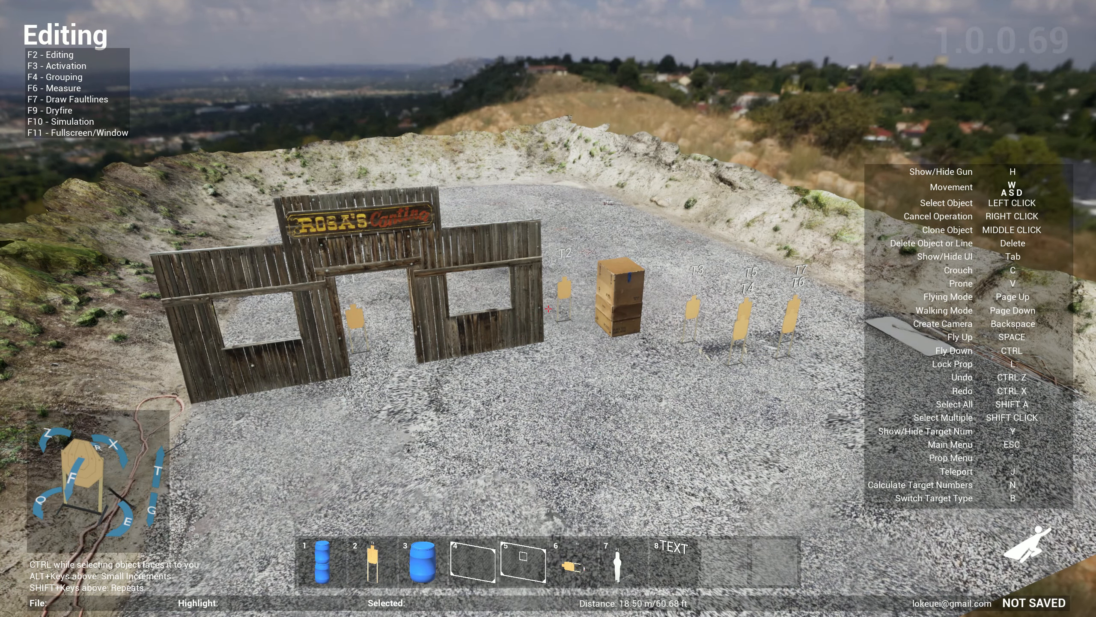
Return to walking mode and look over the cantina wall, box stack and numbered targets from ground level
key("Escape")
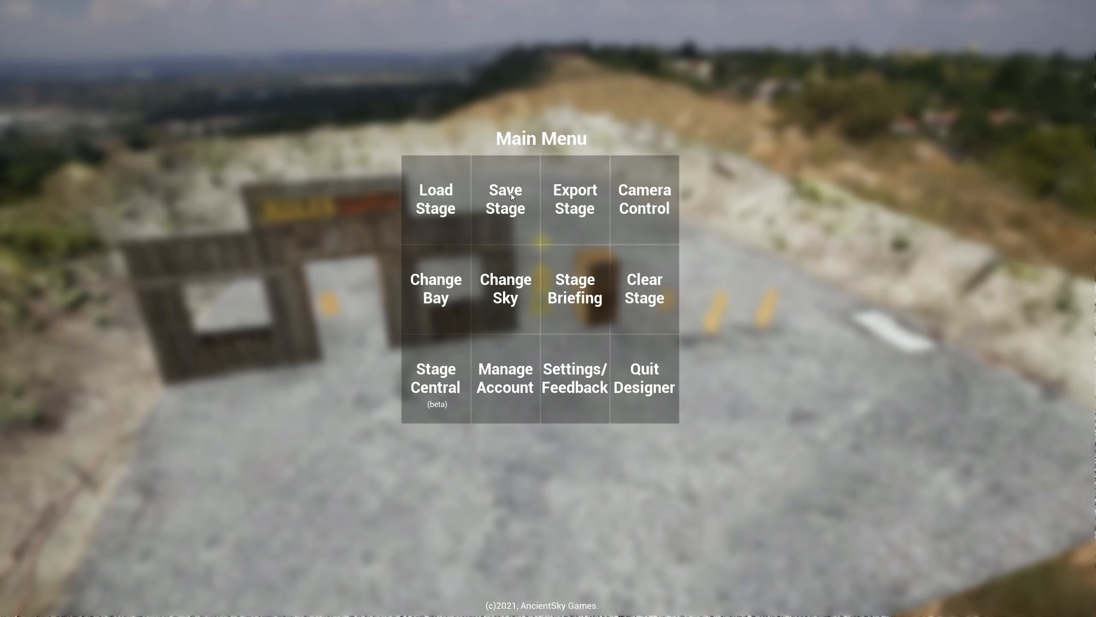
key("Escape")
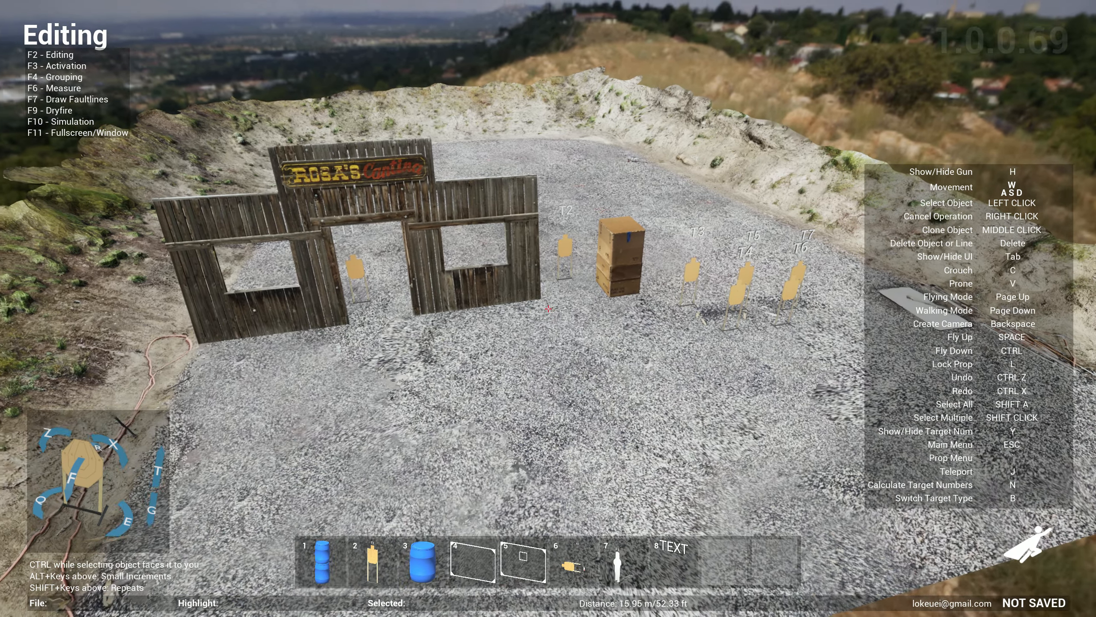
key("Page_Down")
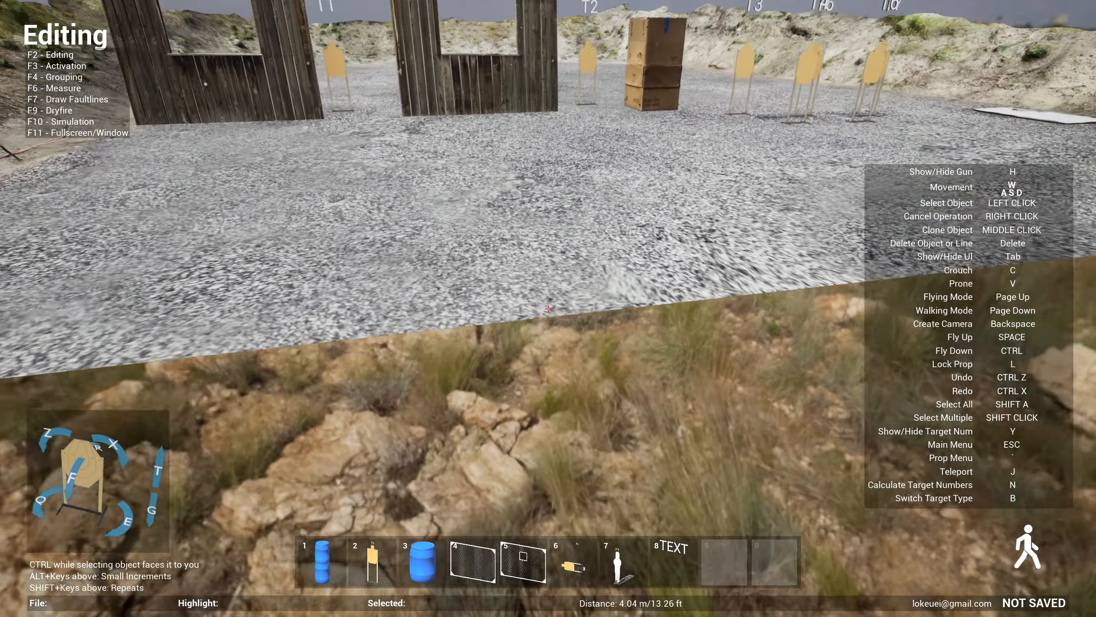
key("w")
key("d")
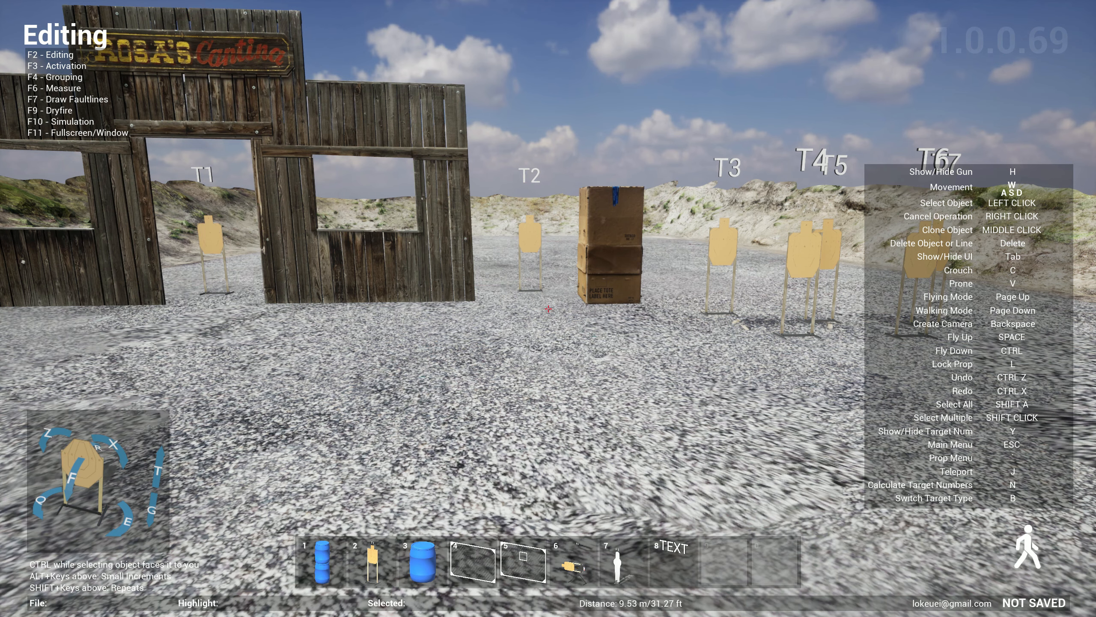
key("w")
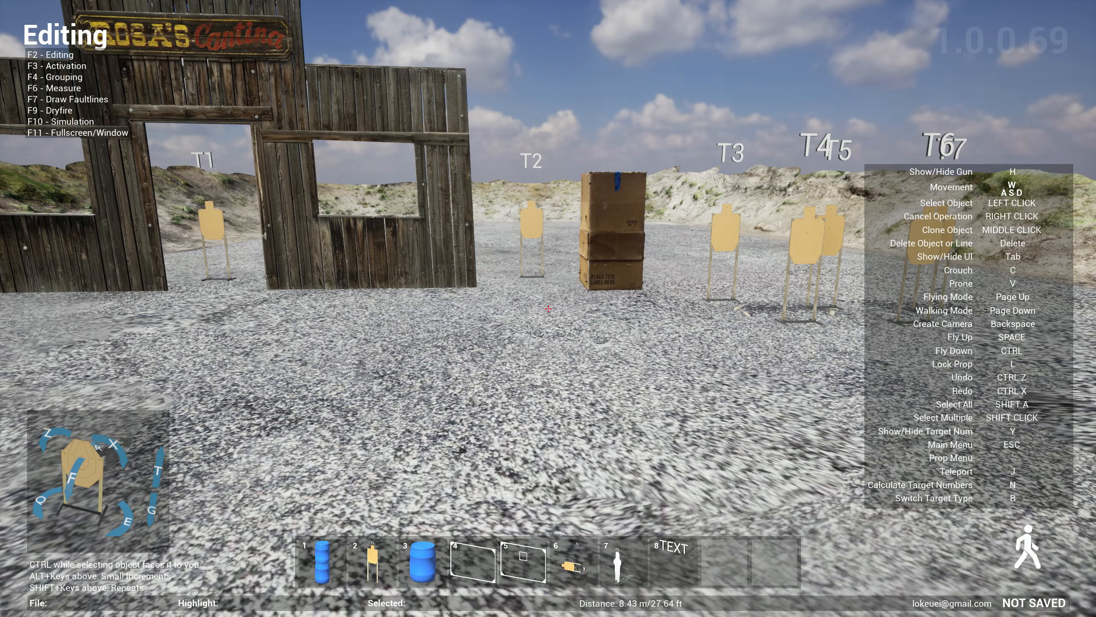
key("w")
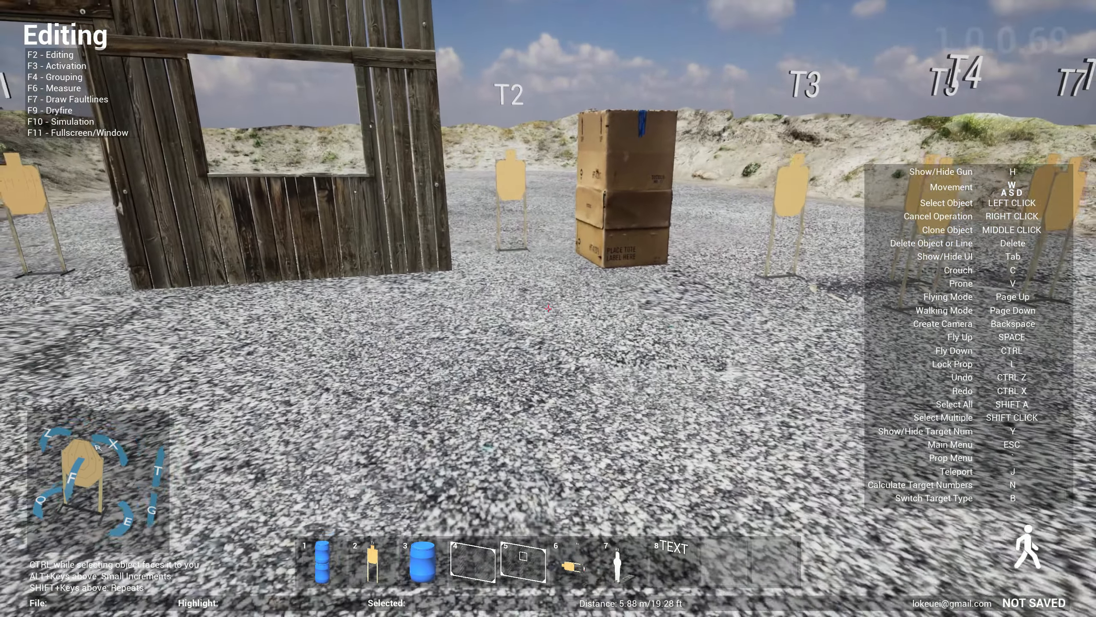
key("s")
key("d")
Open the settings to view the Auto Target Numbers option and leave them without applying anything
key("Escape")
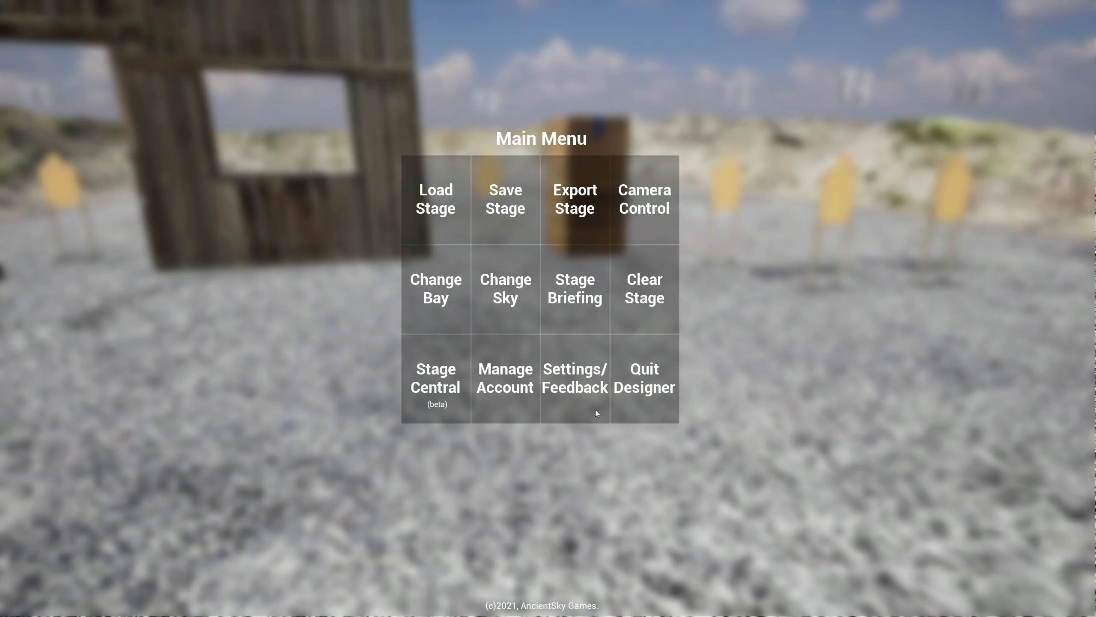
left_click(577, 371)
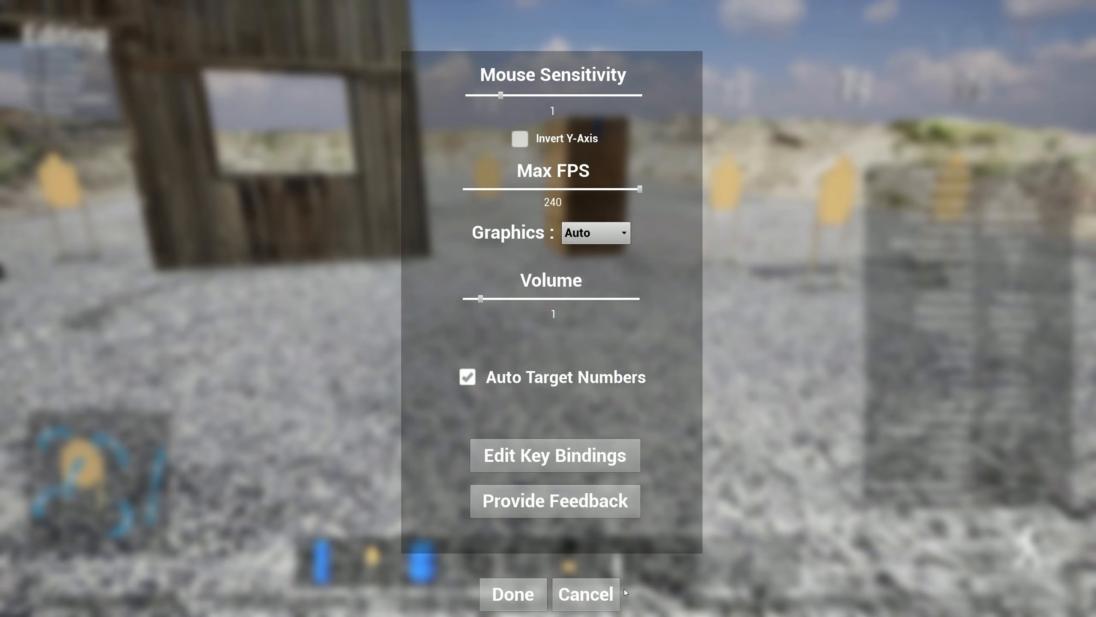
left_click(608, 593)
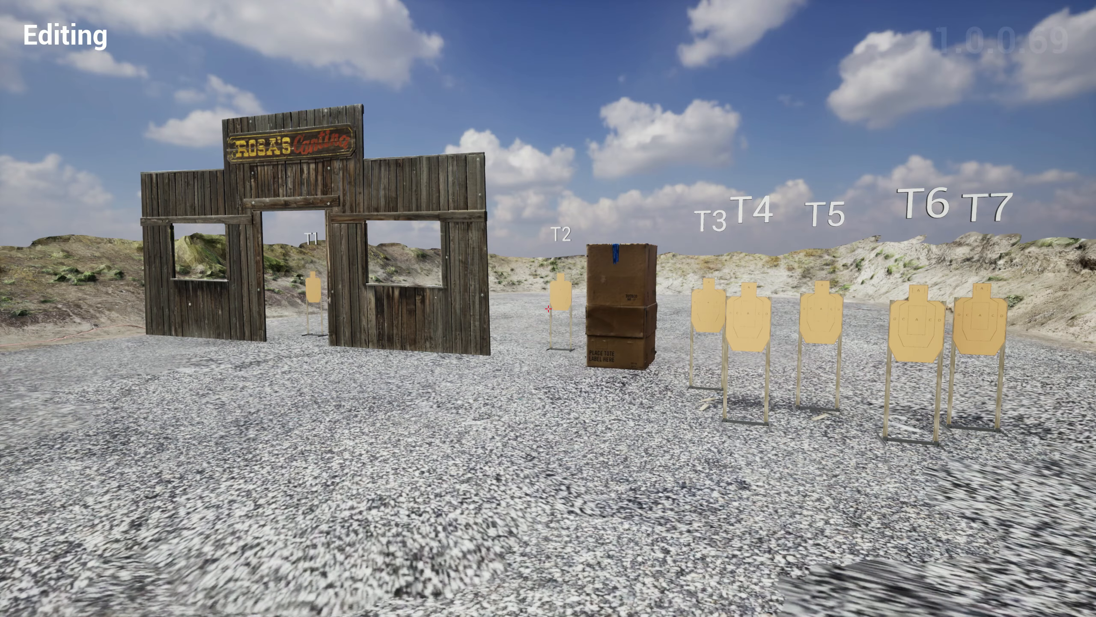